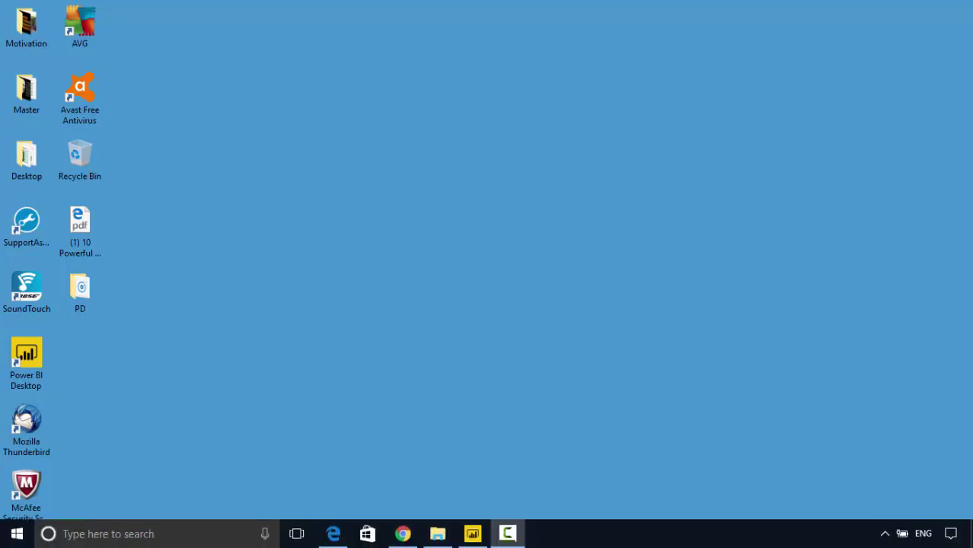
# - Check the uploaded .pbix files in the GitHub PowerBI repository, then minimize Chrome back to Power BI
pyautogui.click(332, 534)
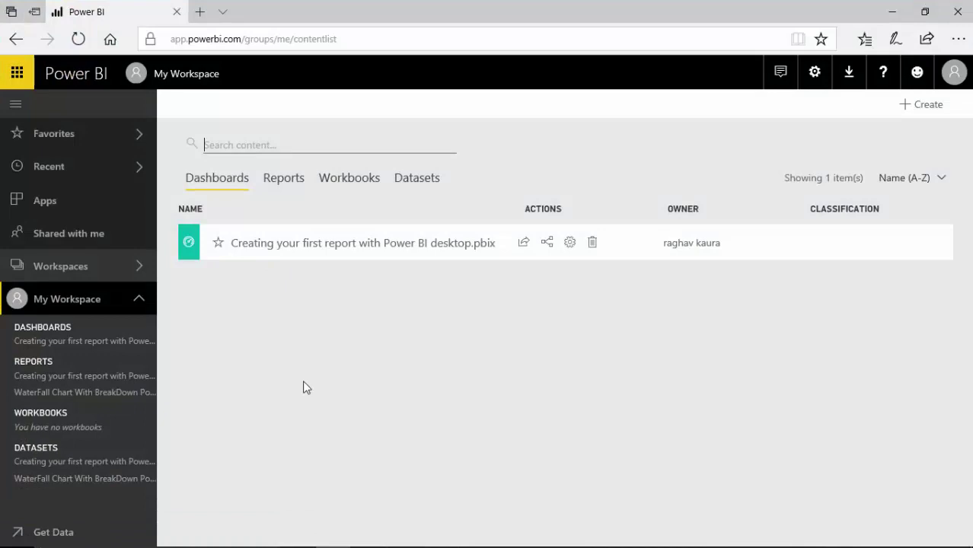
pyautogui.click(402, 533)
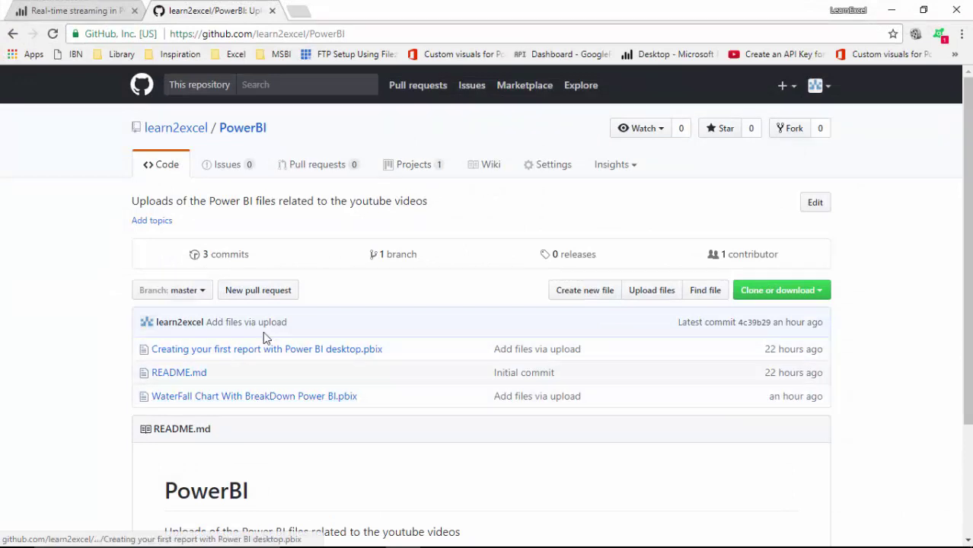
pyautogui.click(355, 32)
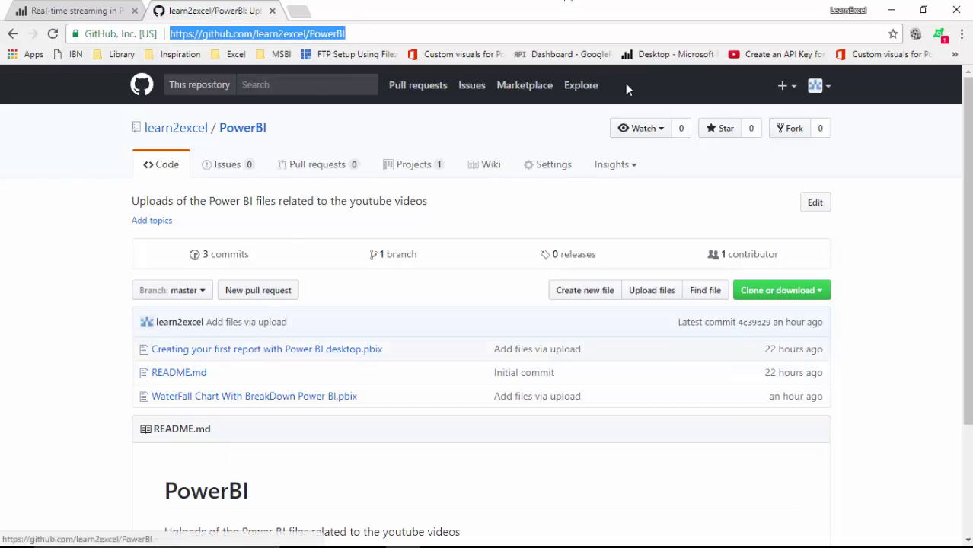
pyautogui.click(888, 9)
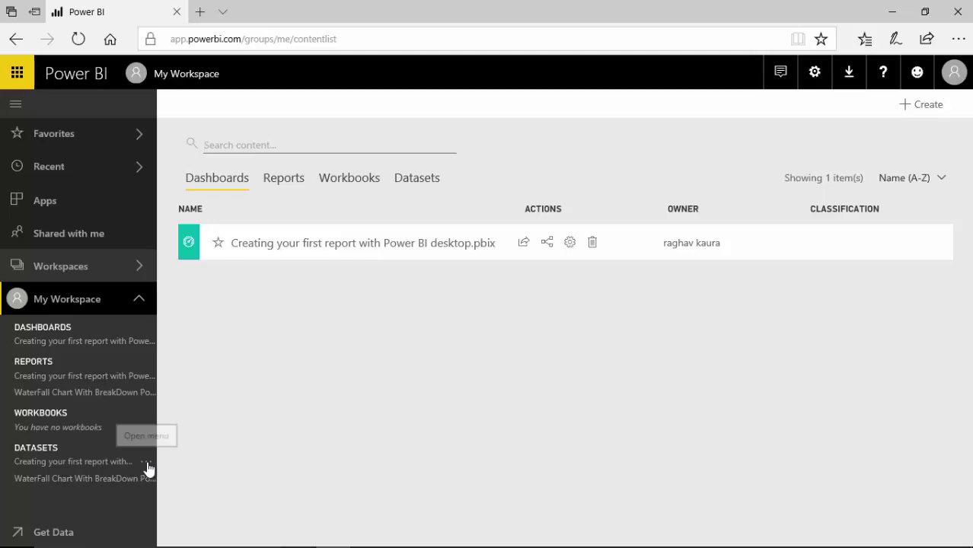
# - Pin the SalesAmount by Country bar chart to a new dashboard 'FirstDashboard', then open the WaterFall report
pyautogui.click(54, 378)
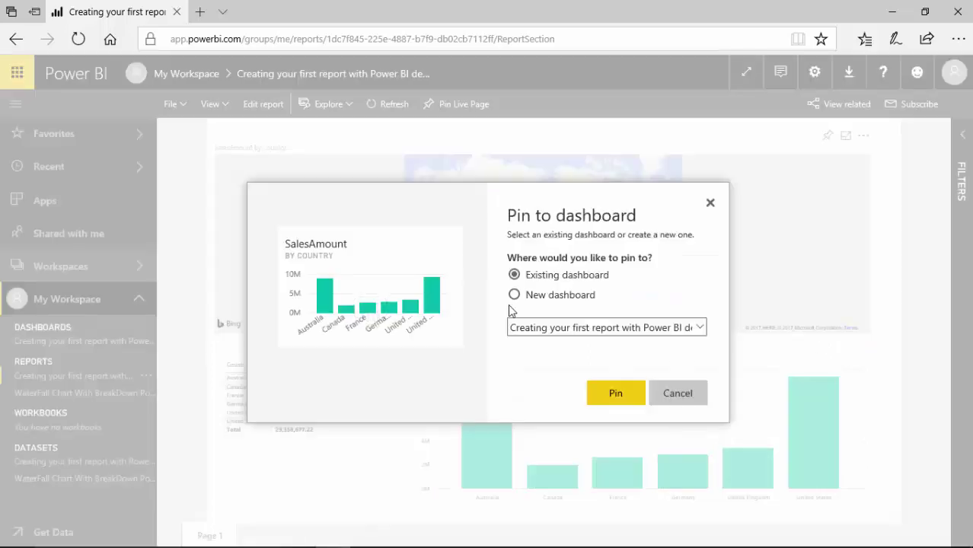
pyautogui.click(514, 295)
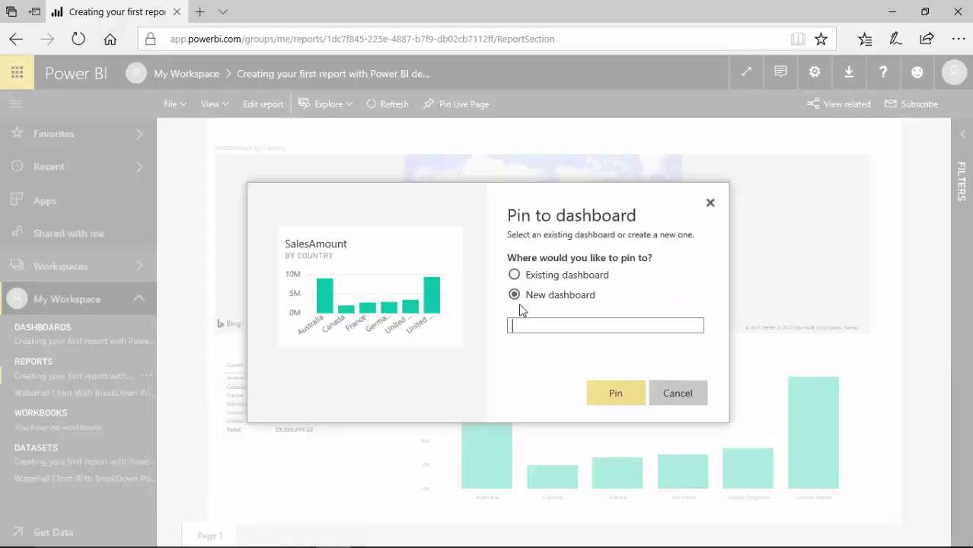
pyautogui.write('First')
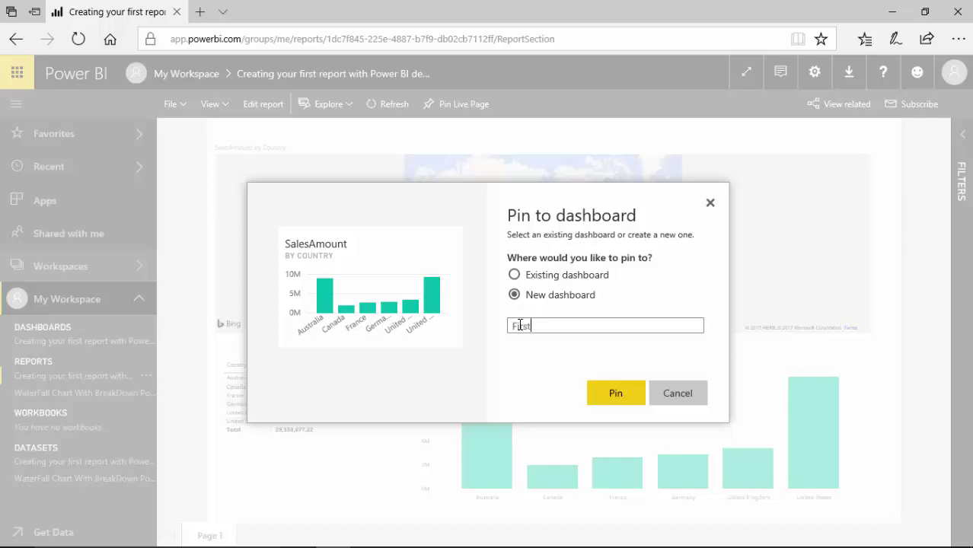
pyautogui.write('Dashboard')
pyautogui.click(615, 394)
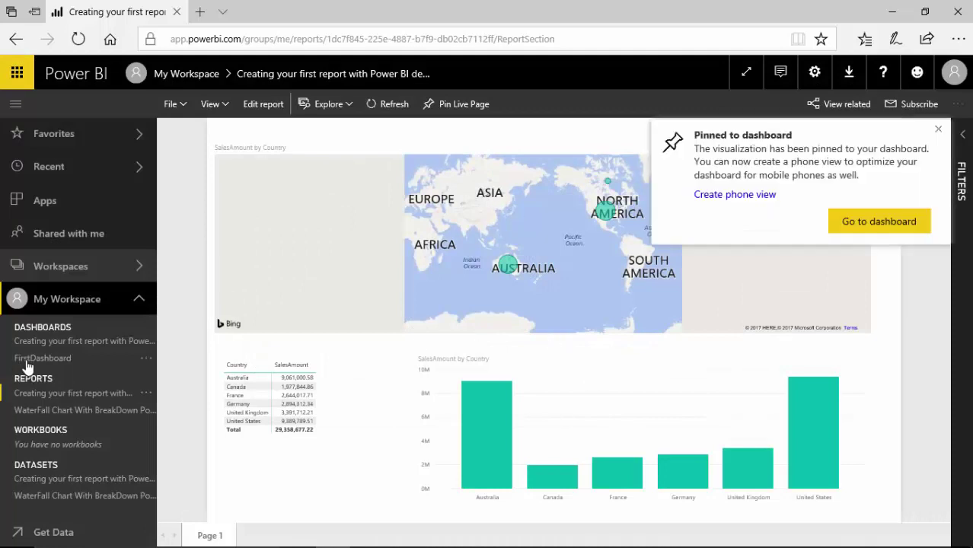
pyautogui.click(868, 223)
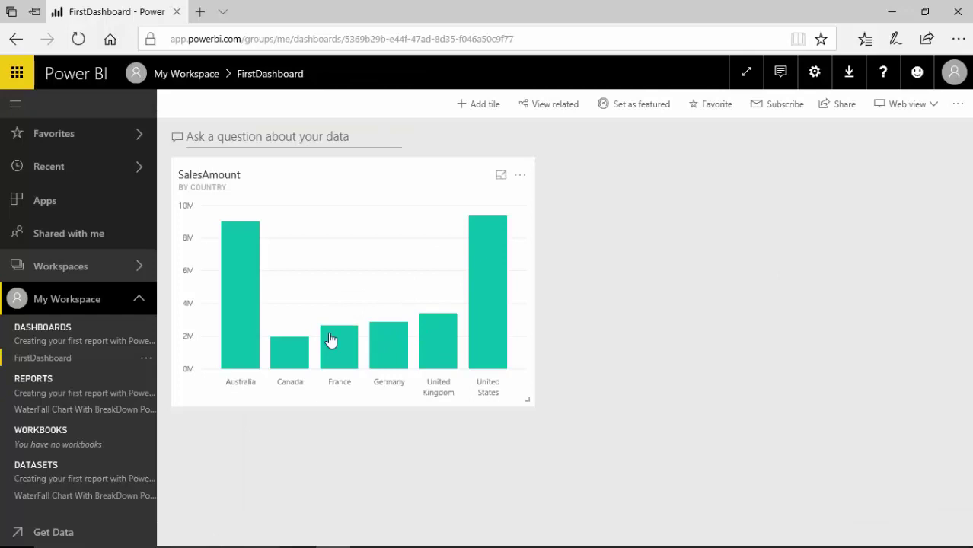
pyautogui.click(41, 411)
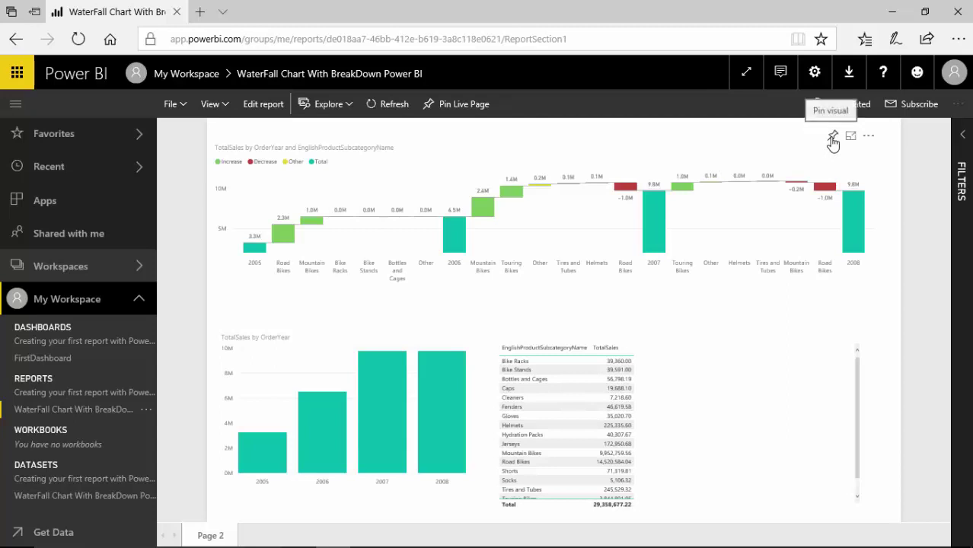
# - Pin the TotalSales waterfall visual to the existing FirstDashboard and view the dashboard
pyautogui.click(833, 137)
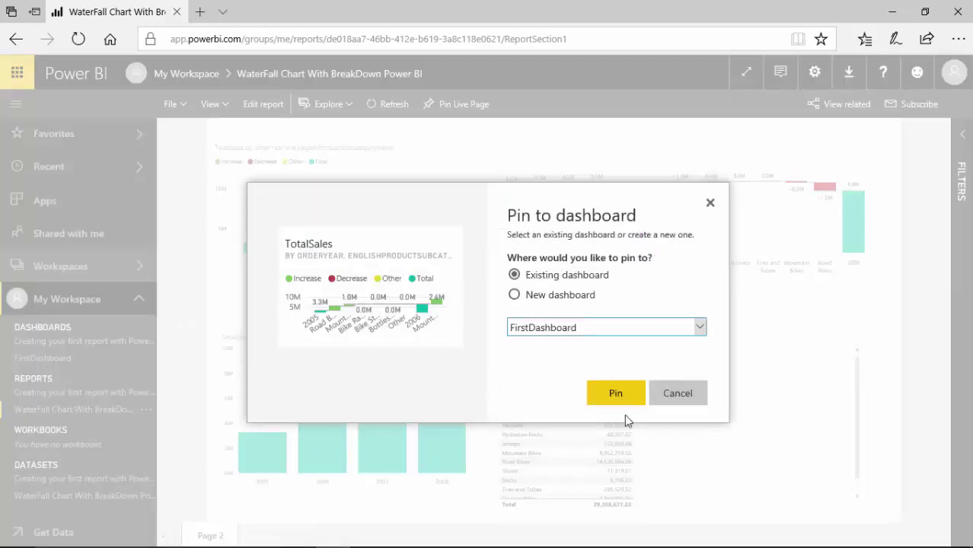
pyautogui.click(586, 329)
pyautogui.click(586, 328)
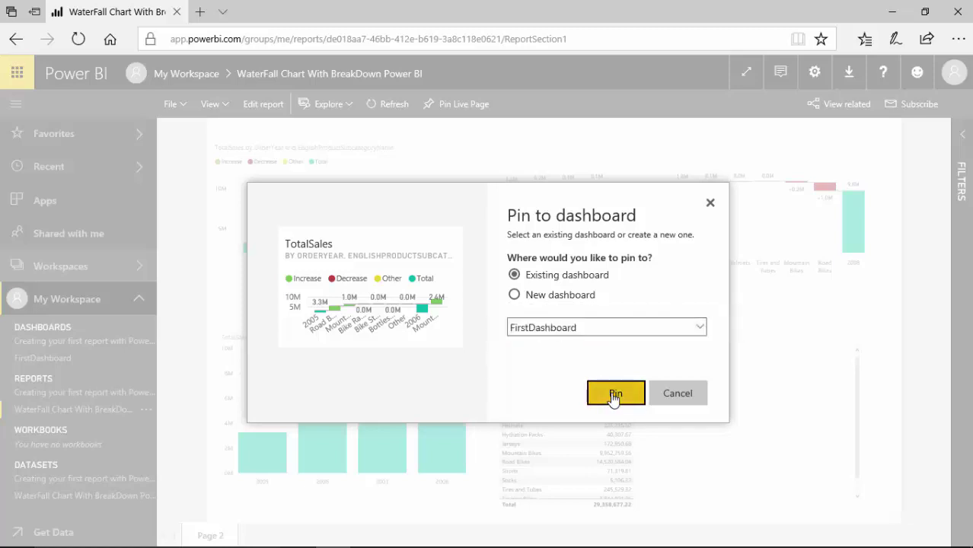
pyautogui.click(615, 393)
pyautogui.click(874, 223)
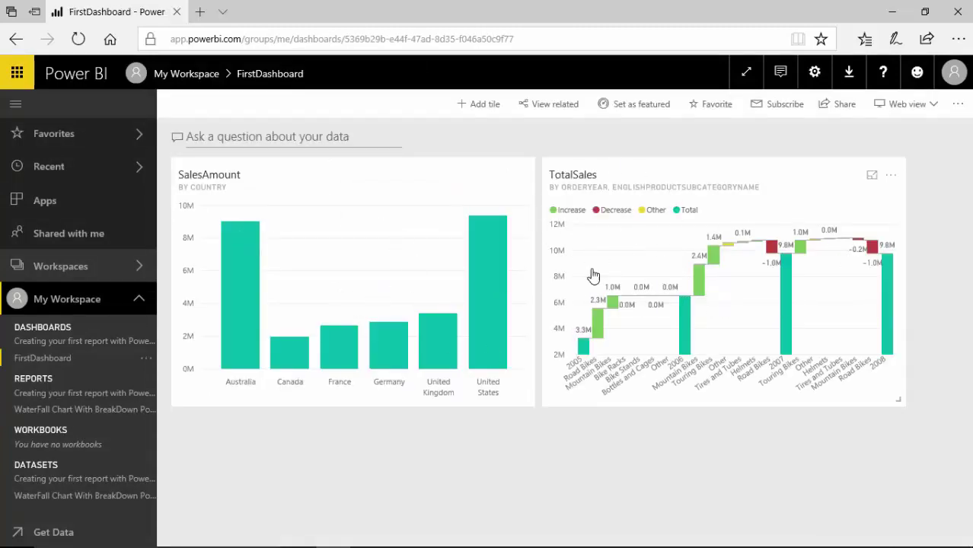
# - Generate Quick Insights for the WaterFall dataset
pyautogui.click(145, 479)
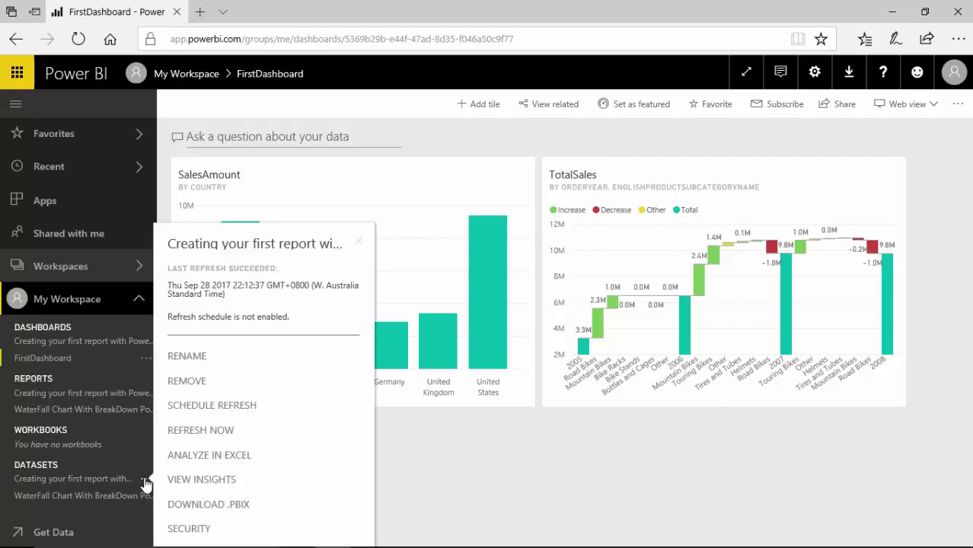
pyautogui.click(146, 497)
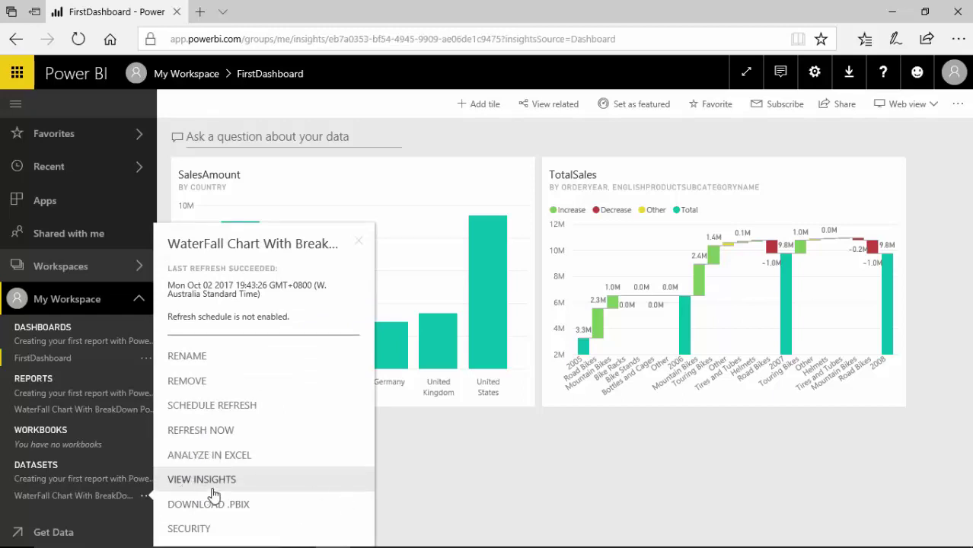
pyautogui.click(244, 487)
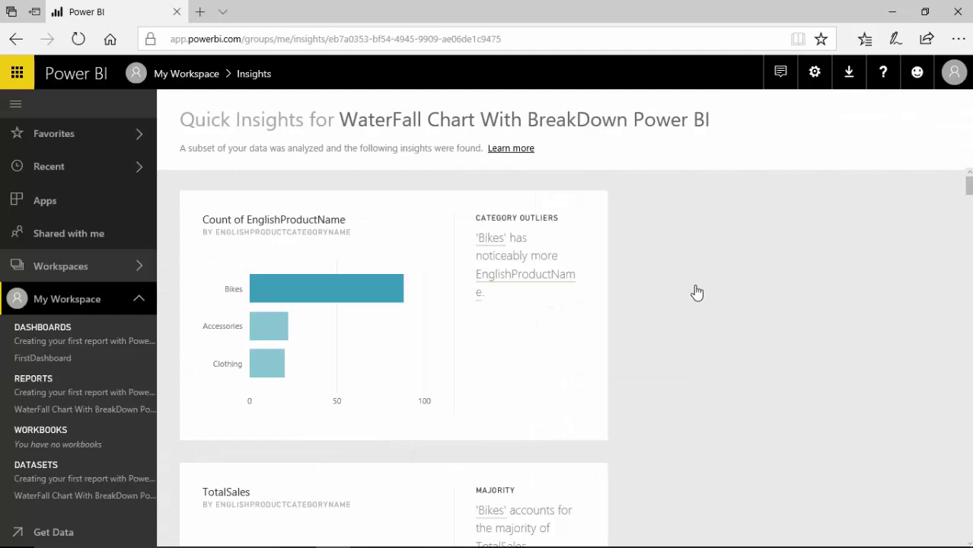
# - Pin the Bikes-majority TotalSales by product category donut insight to FirstDashboard
pyautogui.moveTo(968, 191); pyautogui.dragTo(968, 267)
pyautogui.scroll(-3, 394, 358)
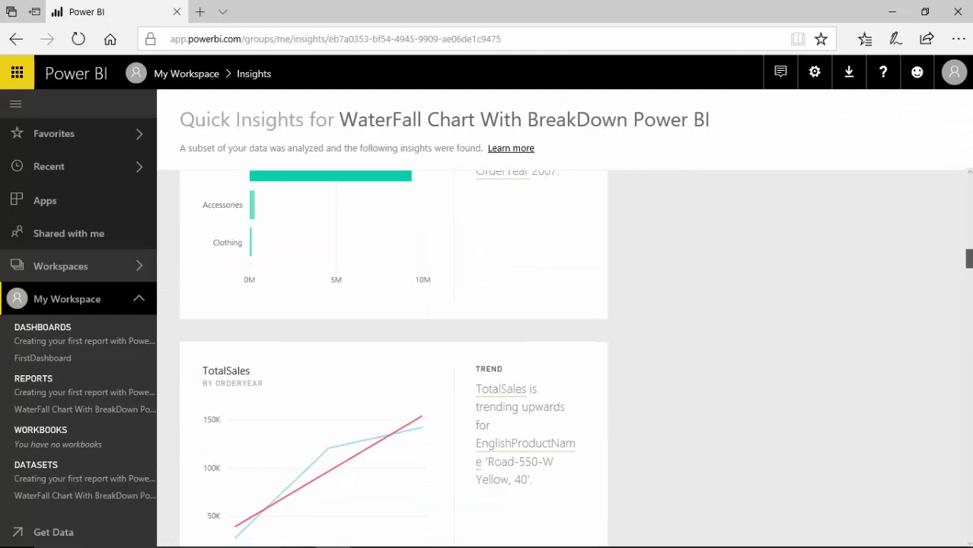
pyautogui.scroll(-9, 394, 358)
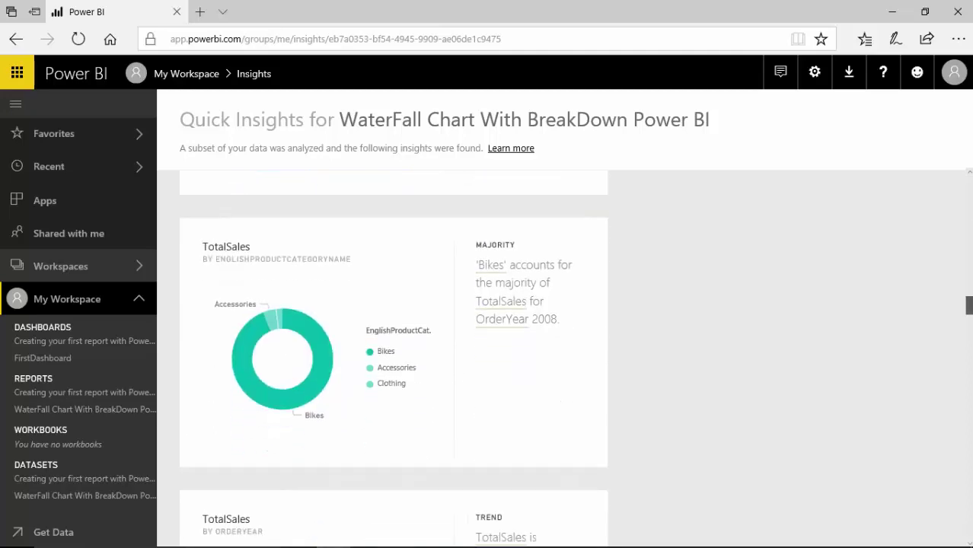
pyautogui.moveTo(534, 298)
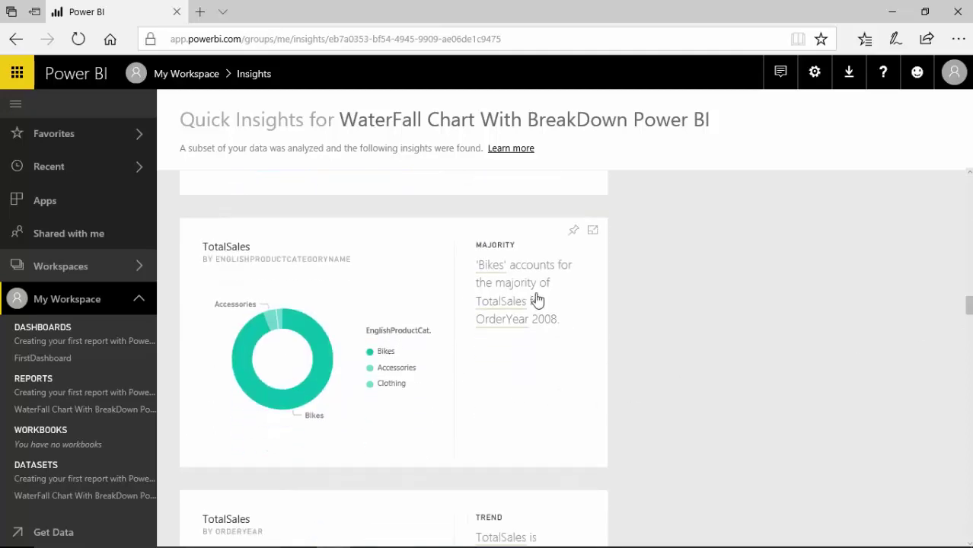
pyautogui.click(573, 232)
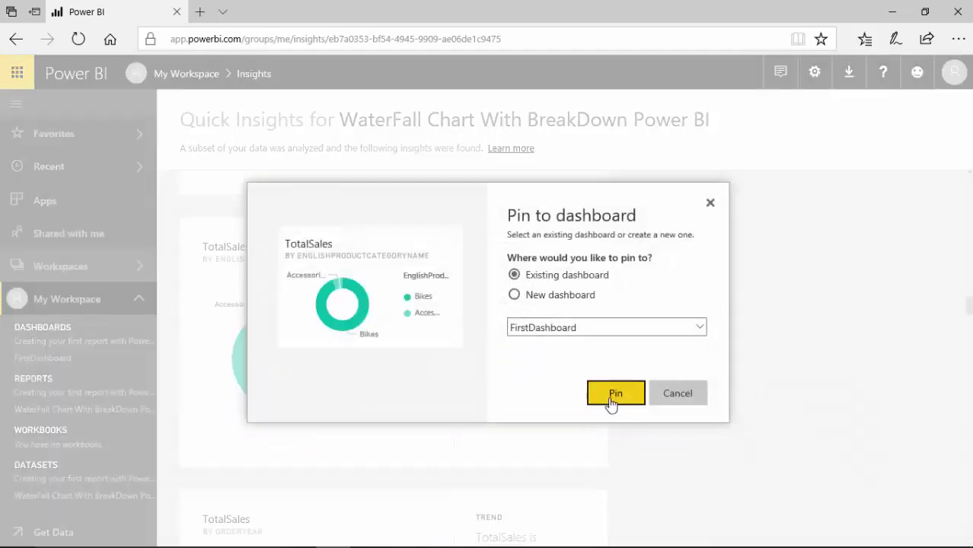
pyautogui.click(609, 402)
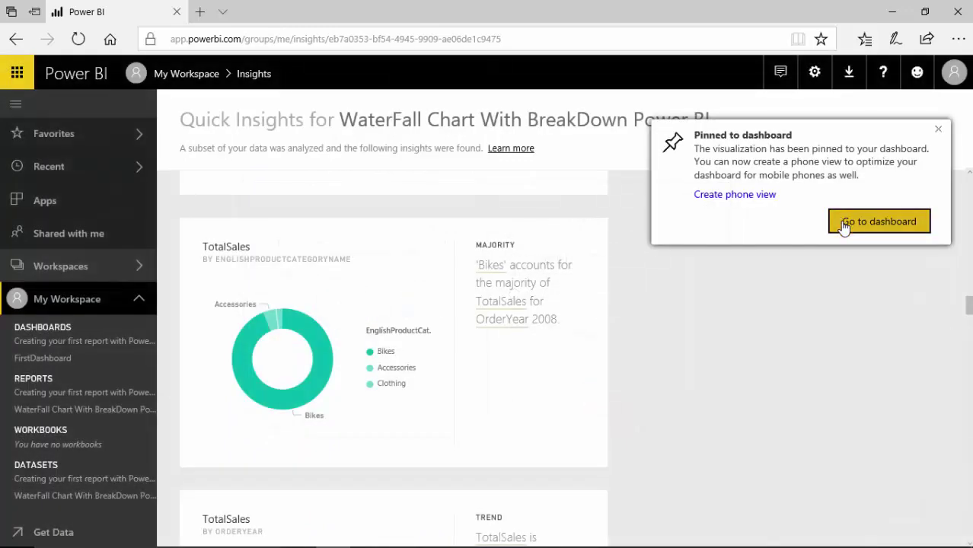
pyautogui.click(843, 221)
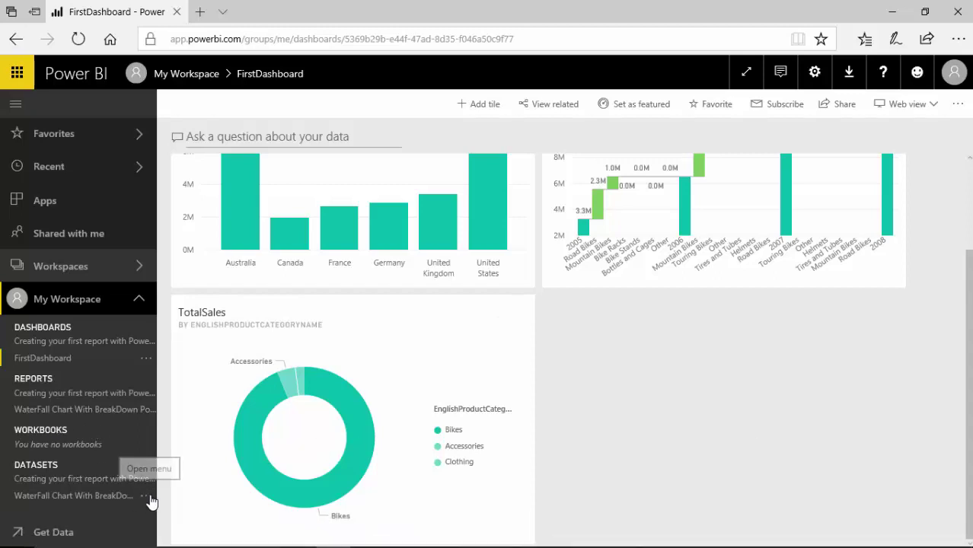
# - Generate Quick Insights for the first-report dataset
pyautogui.click(145, 496)
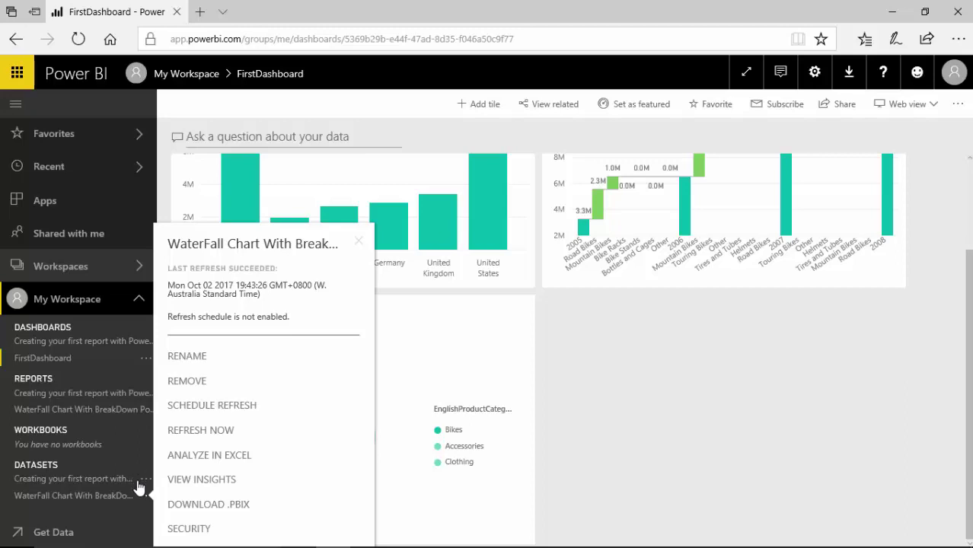
pyautogui.click(143, 479)
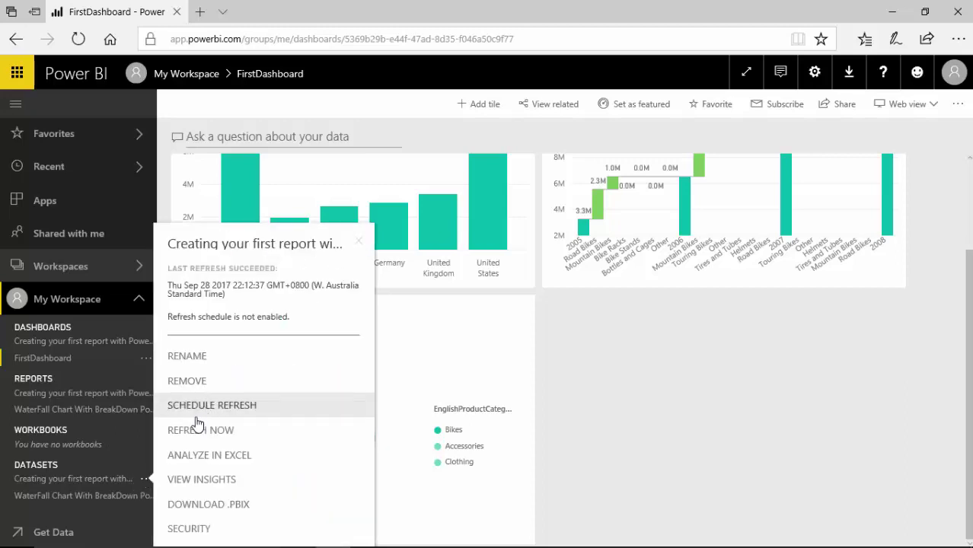
pyautogui.click(178, 480)
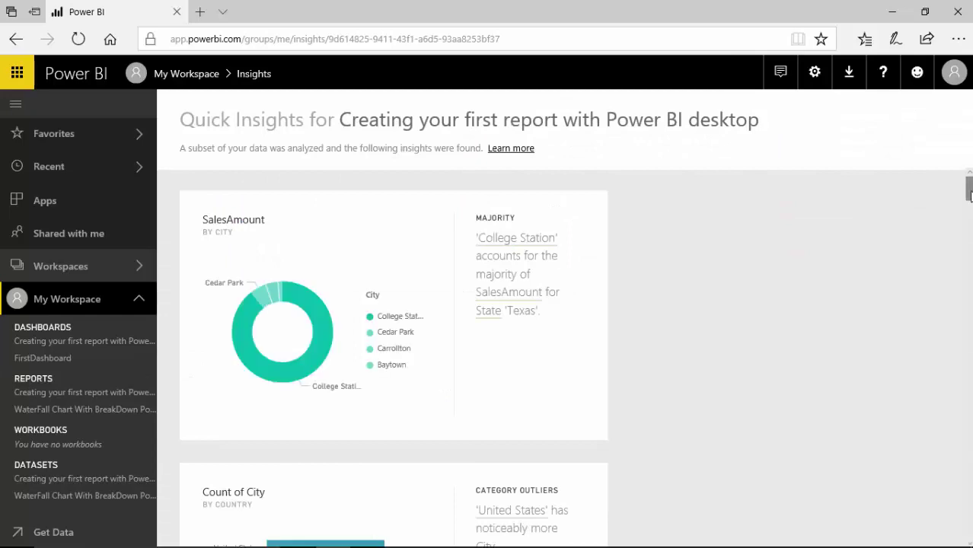
# - Pin the SalesAmount by Country outliers insight to FirstDashboard
pyautogui.scroll(-10, 393, 342)
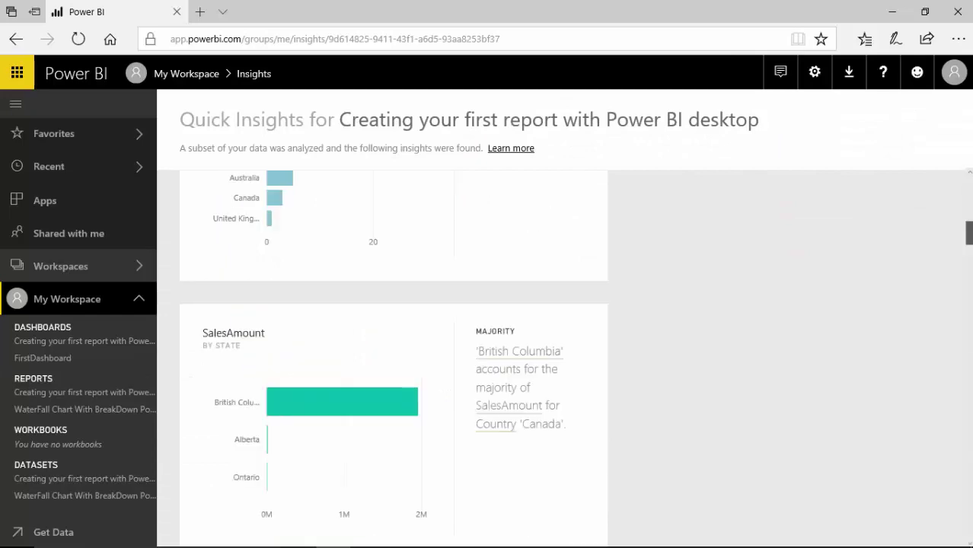
pyautogui.scroll(-6, 394, 358)
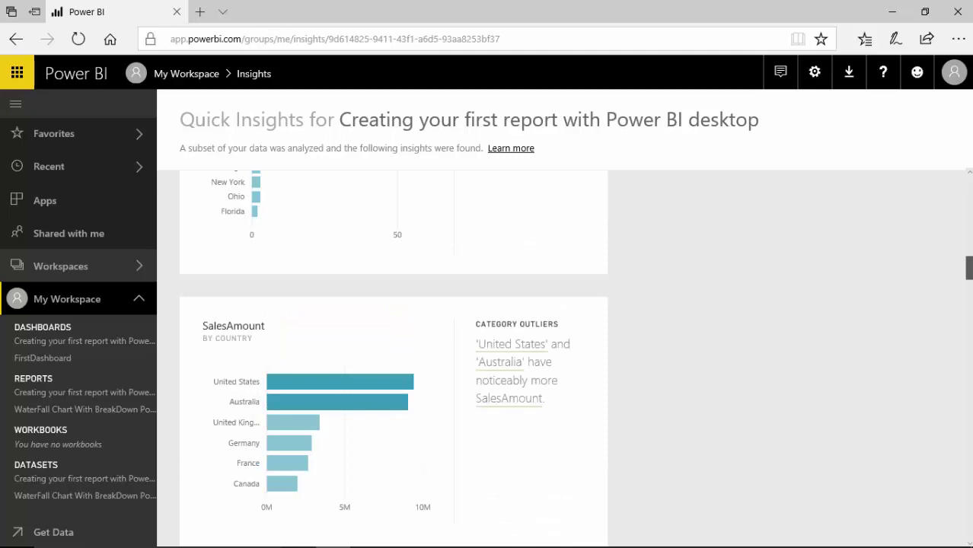
pyautogui.scroll(3, 394, 358)
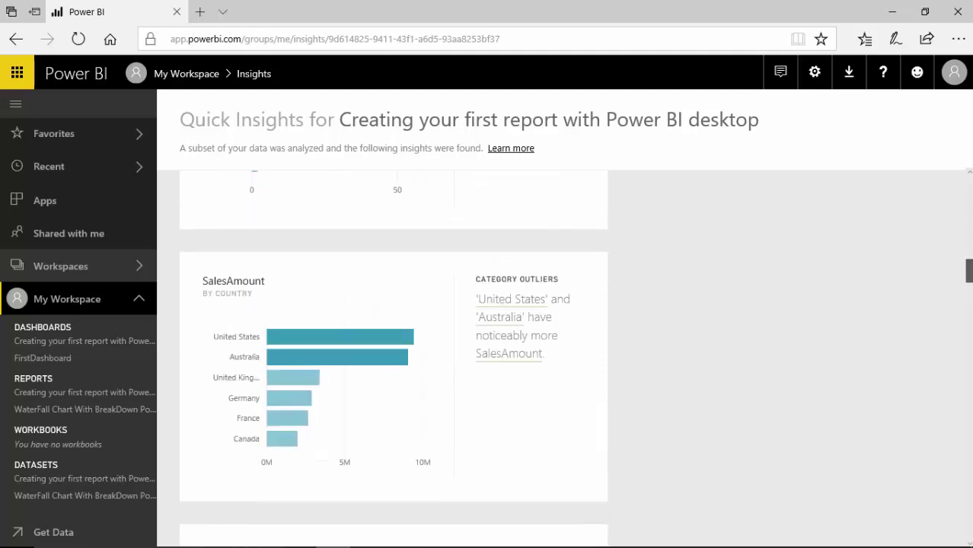
pyautogui.moveTo(576, 268)
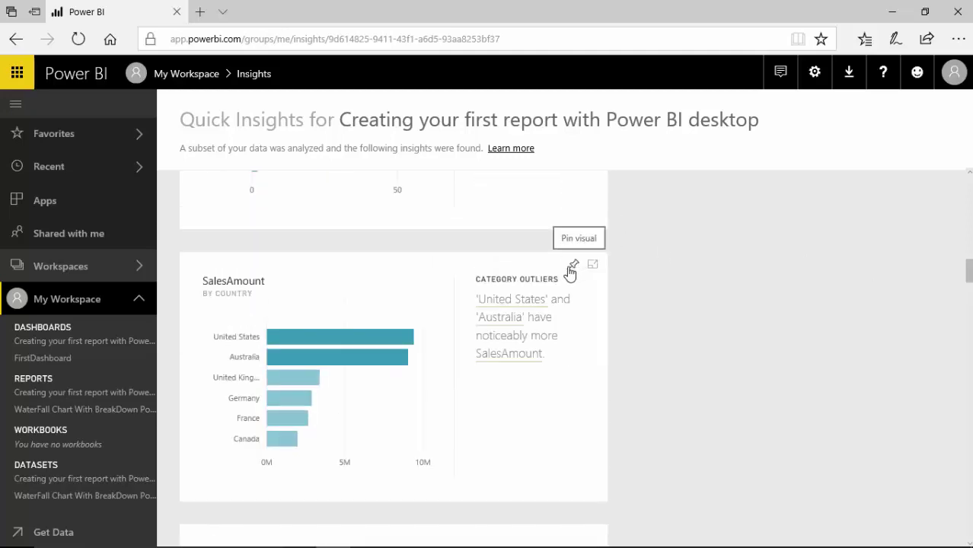
pyautogui.click(575, 265)
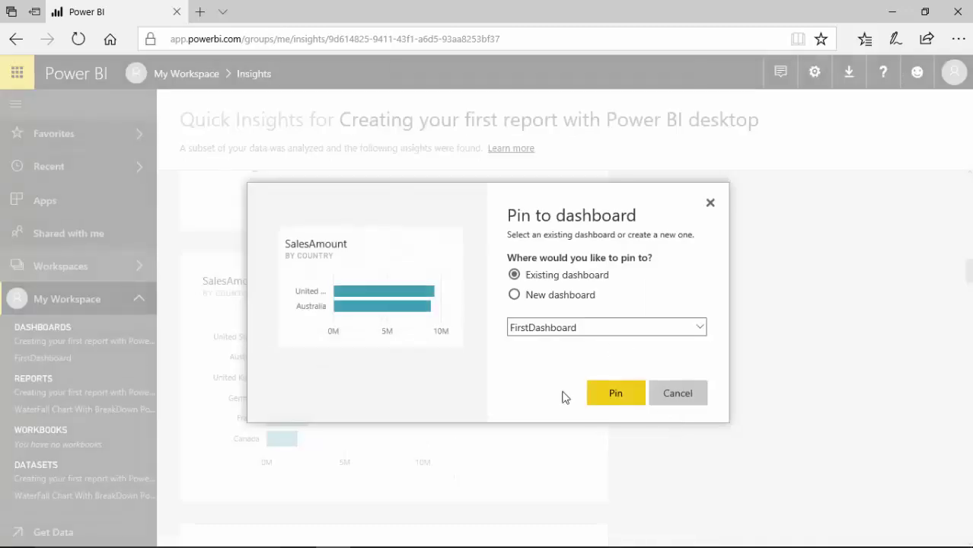
pyautogui.click(615, 395)
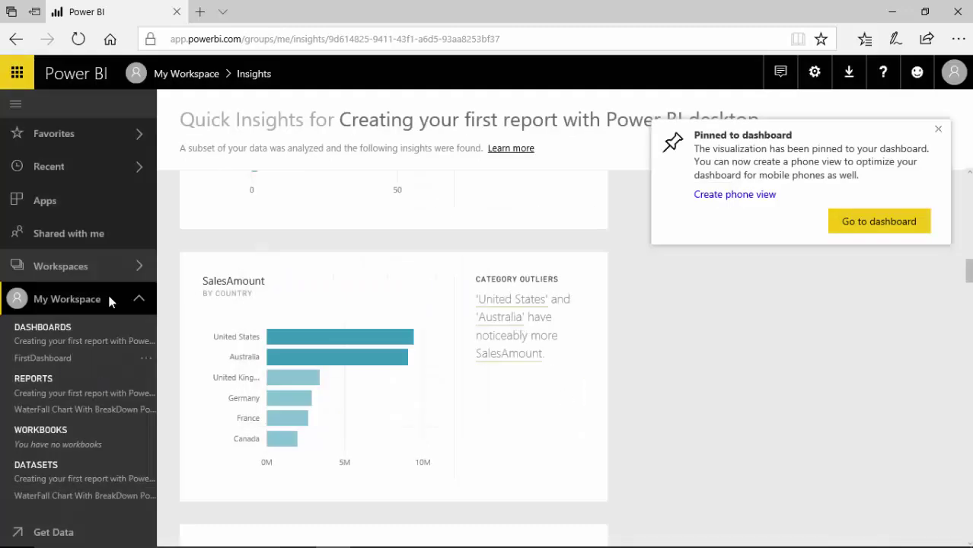
pyautogui.click(883, 229)
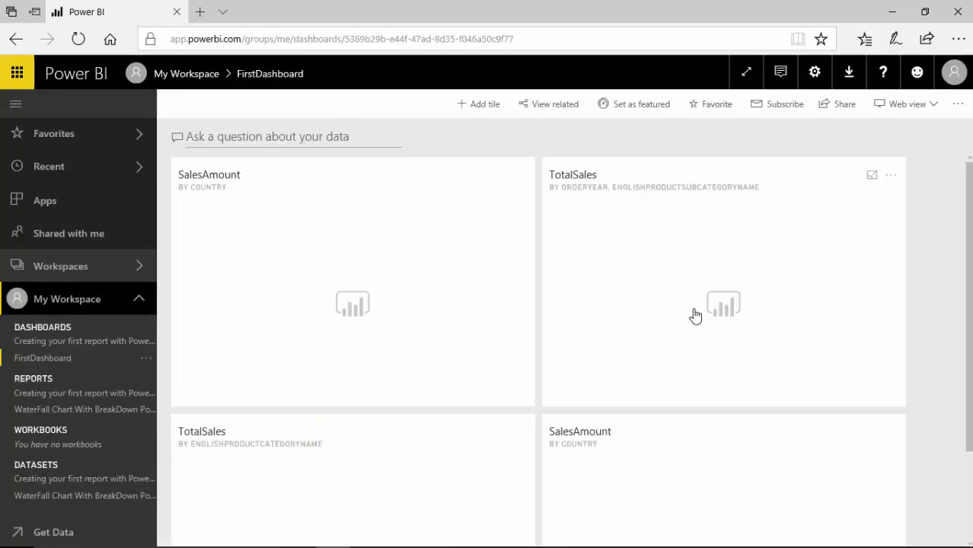
pyautogui.scroll(-2, 533, 342)
pyautogui.scroll(2, 967, 219)
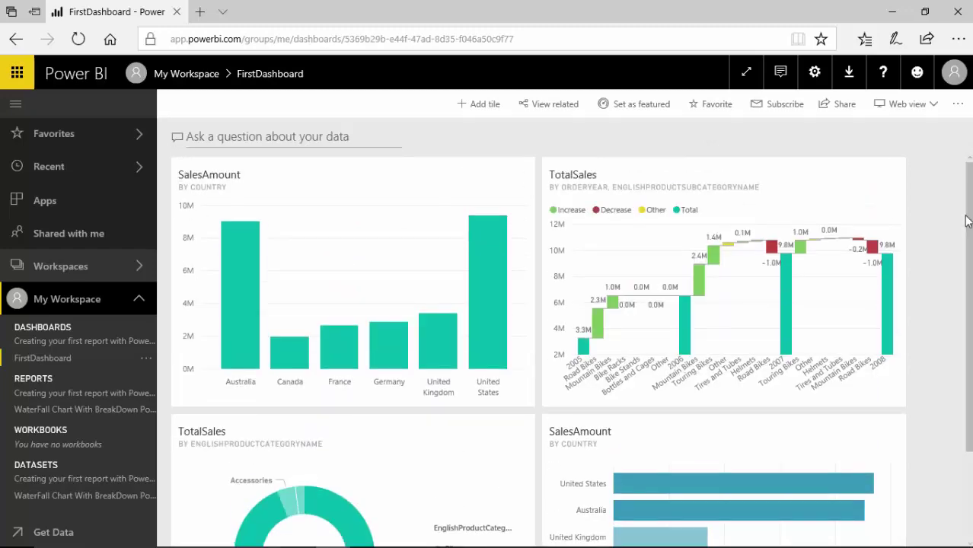
pyautogui.scroll(-2, 965, 221)
pyautogui.scroll(2, 960, 198)
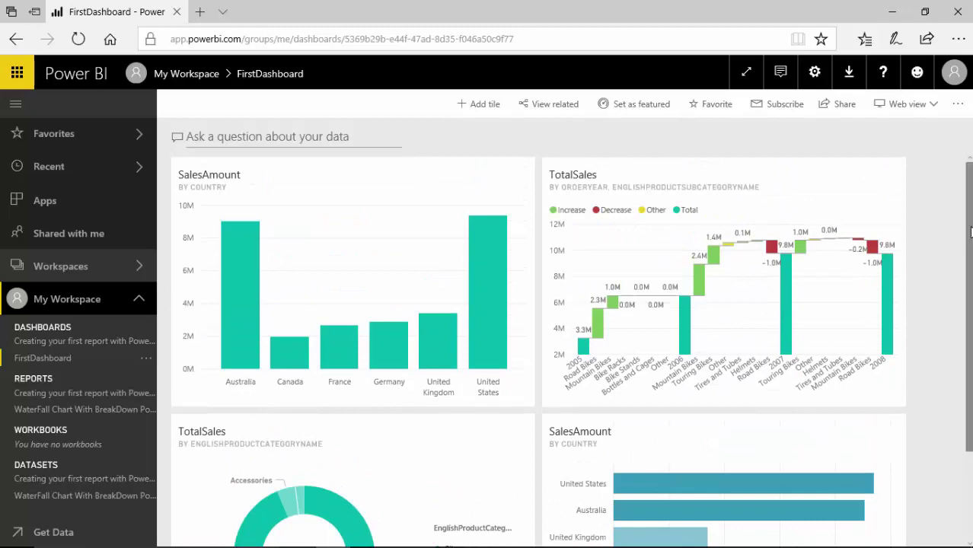
pyautogui.scroll(-2, 969, 232)
pyautogui.scroll(2, 968, 220)
pyautogui.click(700, 286)
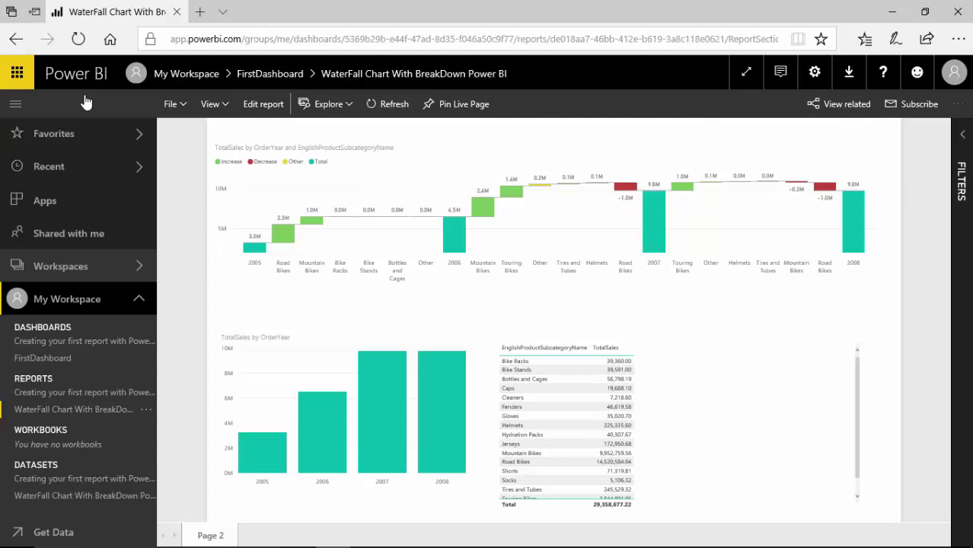
pyautogui.click(20, 44)
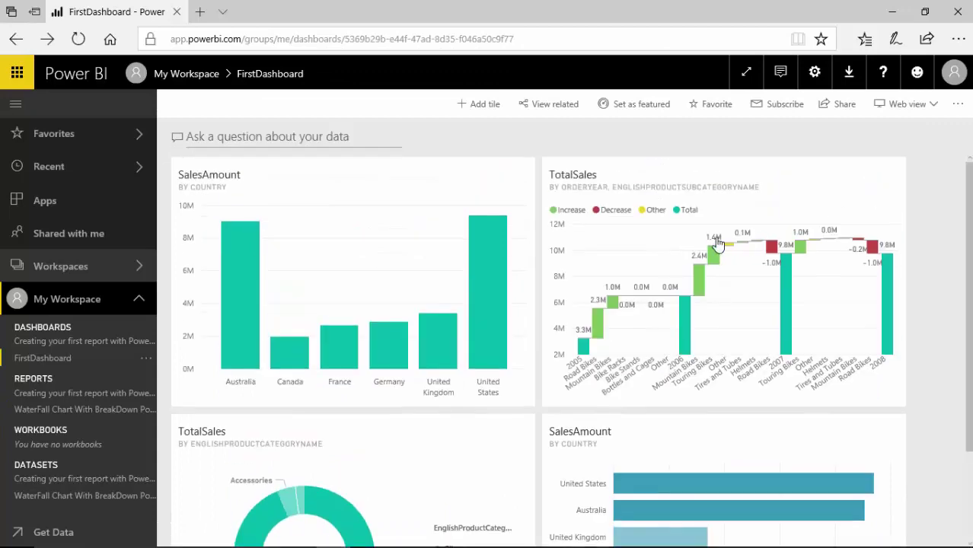
pyautogui.scroll(-2, 770, 260)
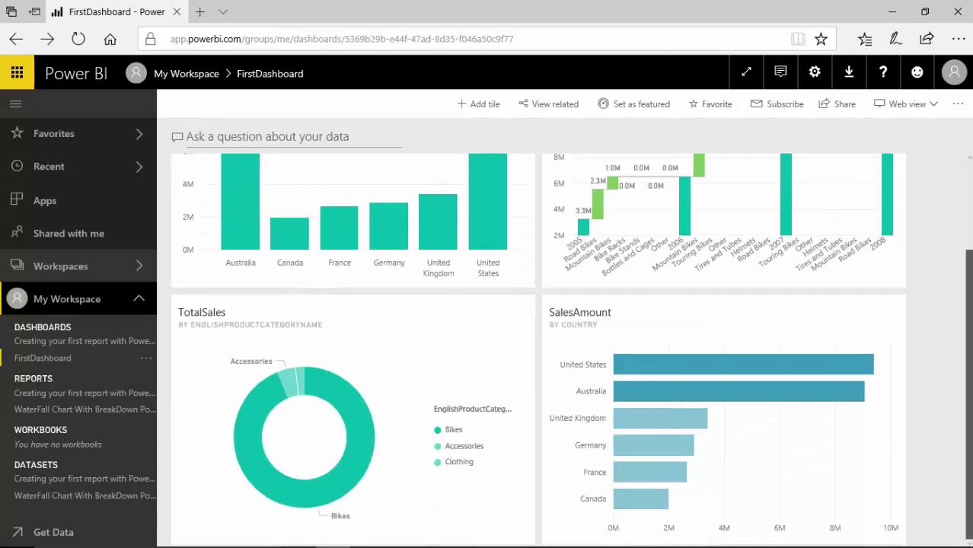
pyautogui.scroll(2, 770, 260)
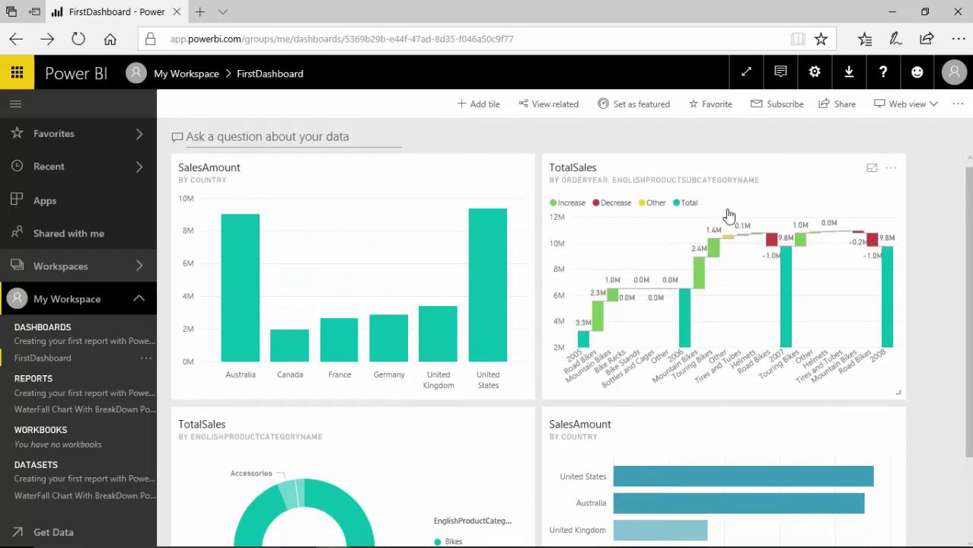
pyautogui.scroll(-2, 731, 213)
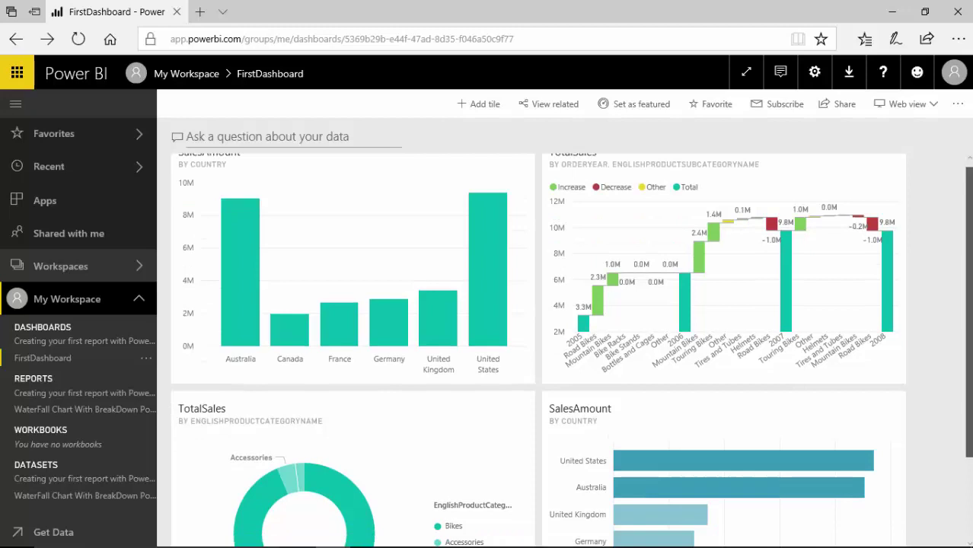
pyautogui.scroll(2, 533, 343)
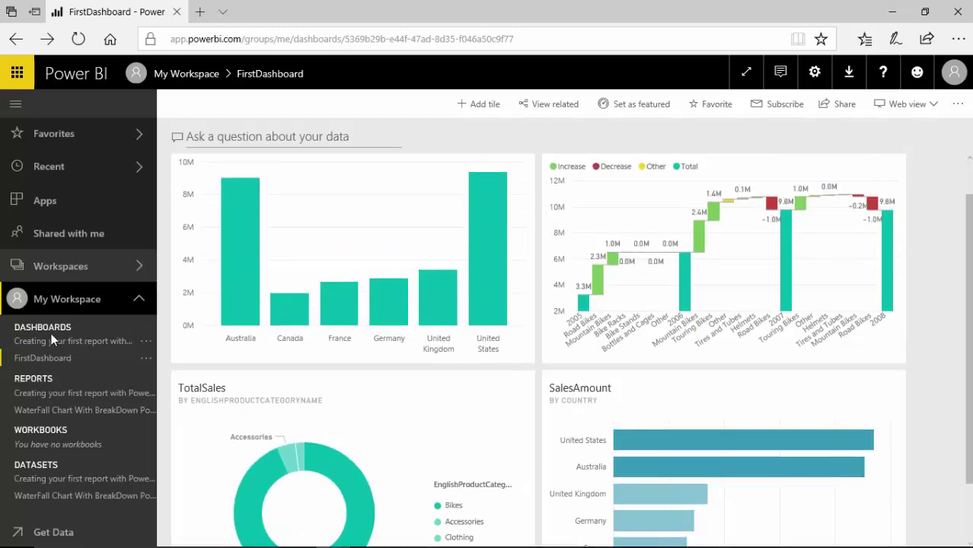
# - Pin Page 2 of the WaterFall Chart With BreakDown report as a live tile on FirstDashboard
pyautogui.click(55, 412)
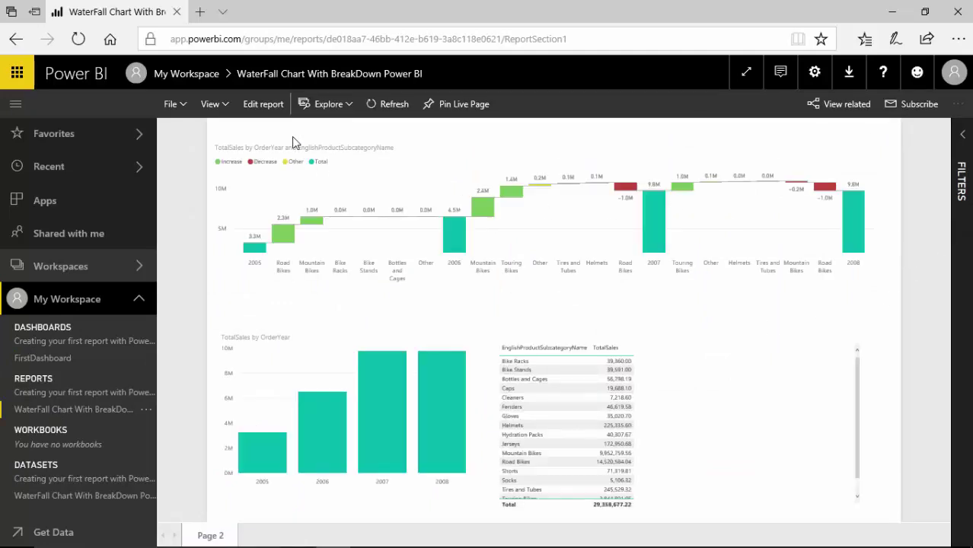
pyautogui.click(441, 105)
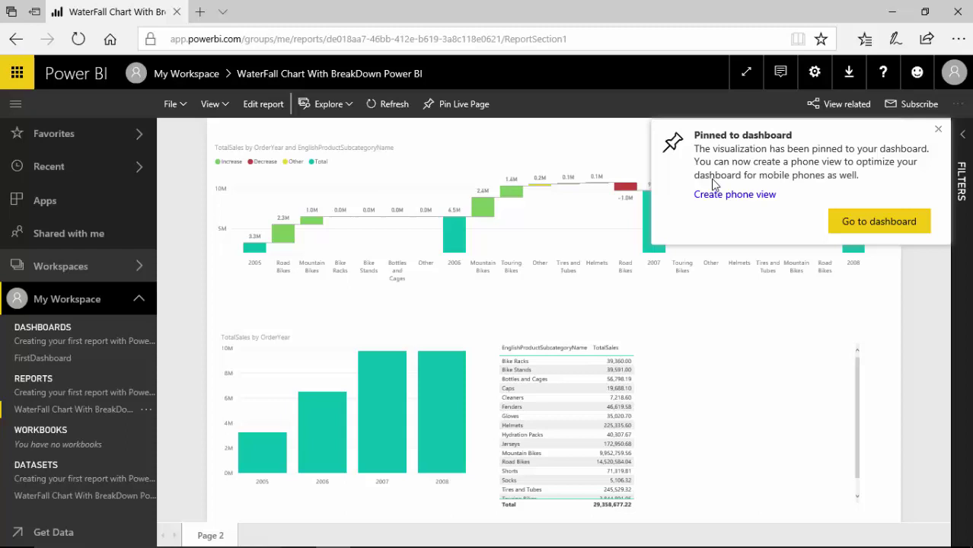
pyautogui.click(882, 227)
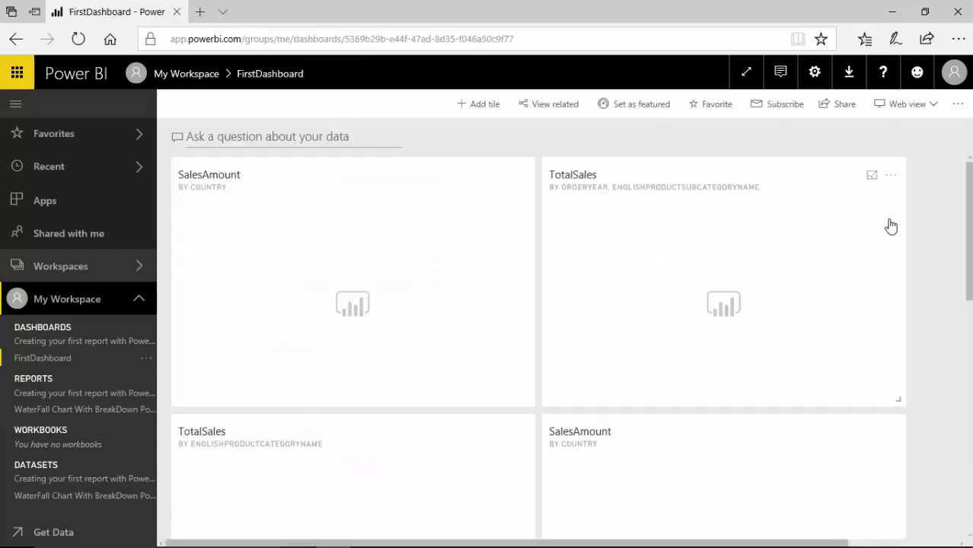
# - Cross-filter the live report tile to 2007 using the TotalSales by OrderYear bar
pyautogui.scroll(-4, 891, 226)
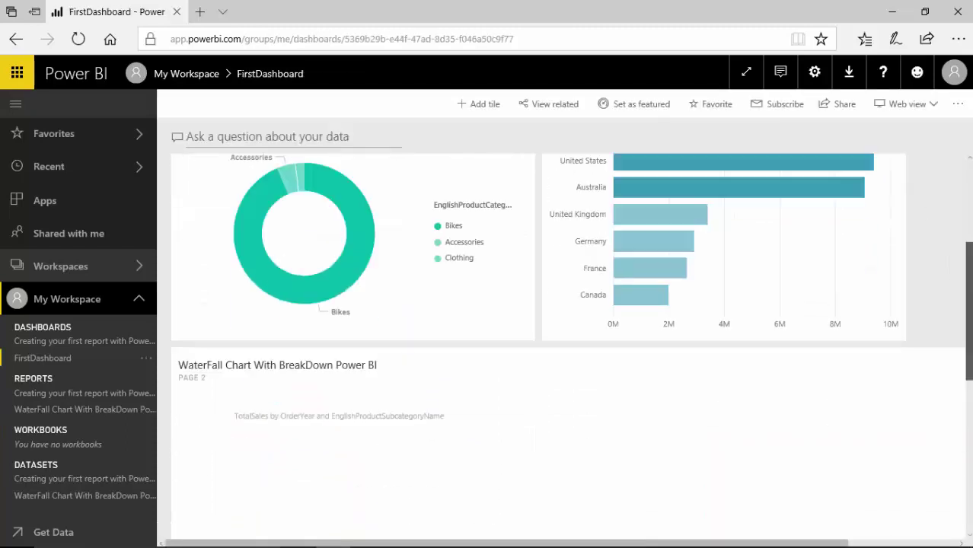
pyautogui.scroll(-5, 571, 337)
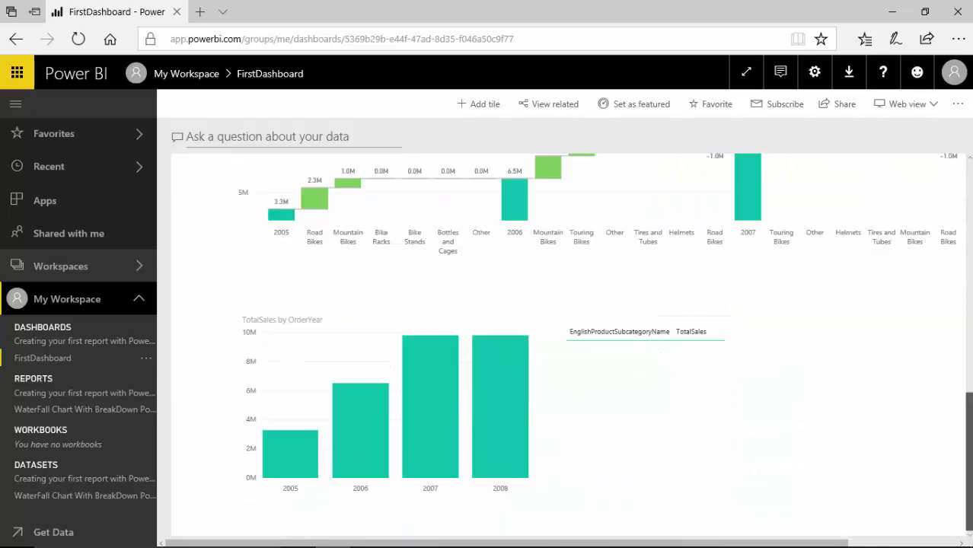
pyautogui.scroll(1, 765, 315)
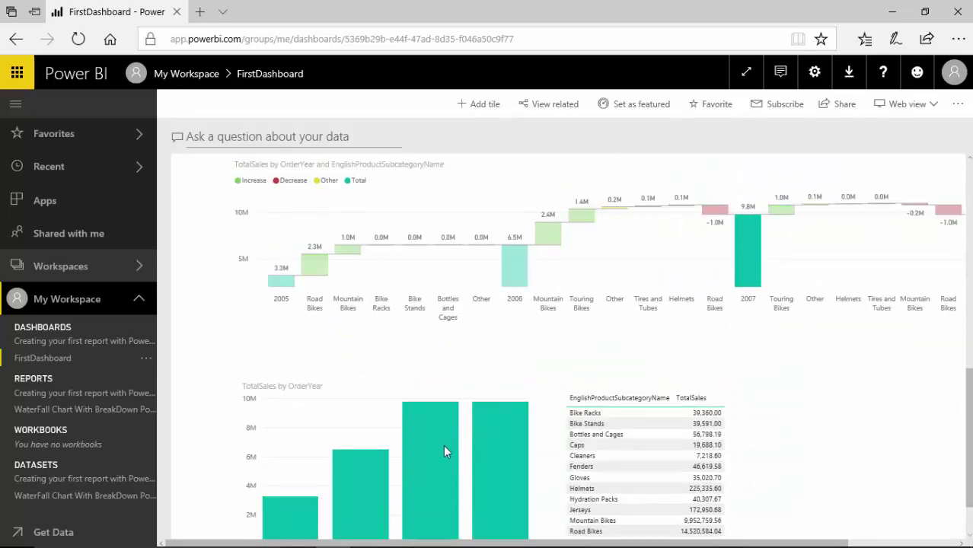
pyautogui.click(420, 445)
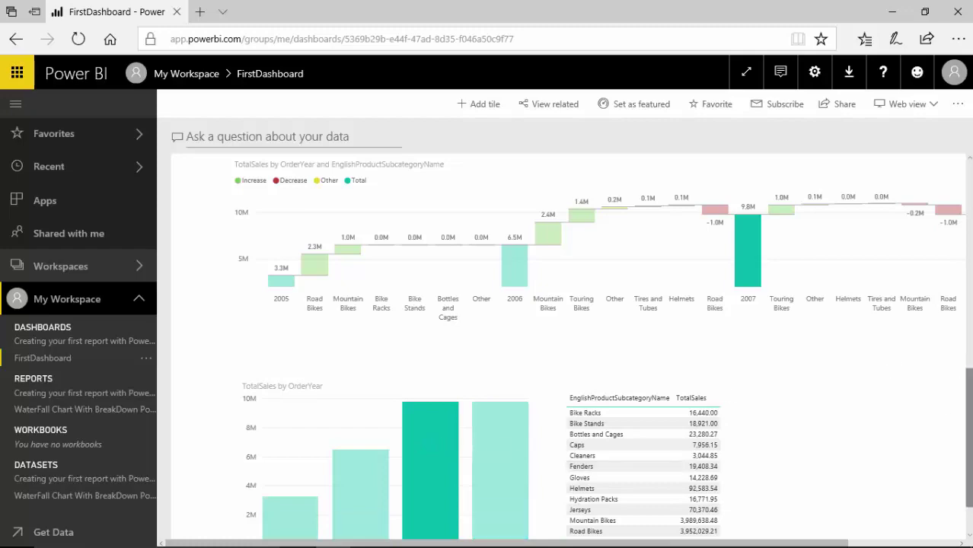
pyautogui.moveTo(965, 425); pyautogui.dragTo(961, 216)
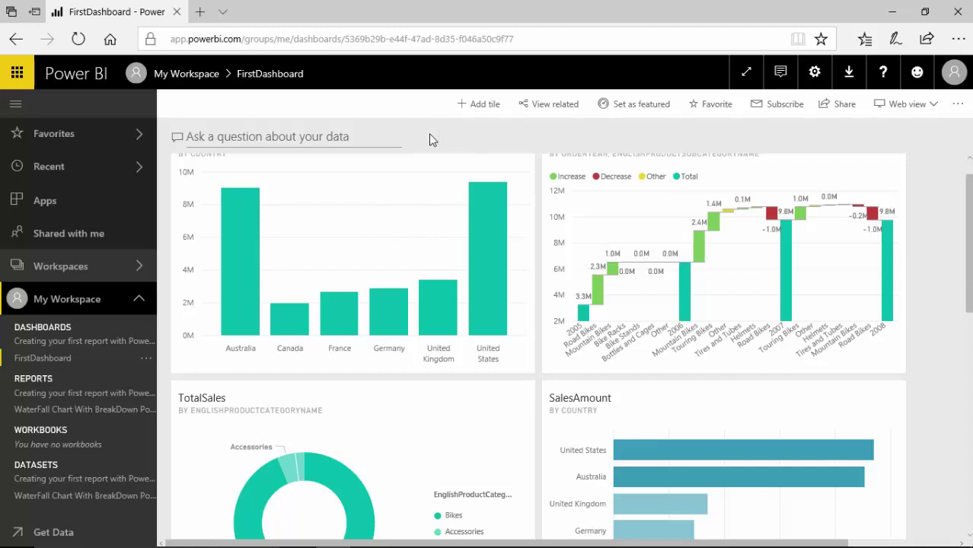
# - Ask Q&A 'sales by country' to preview the six-country answer, then exit back to FirstDashboard
pyautogui.click(302, 137)
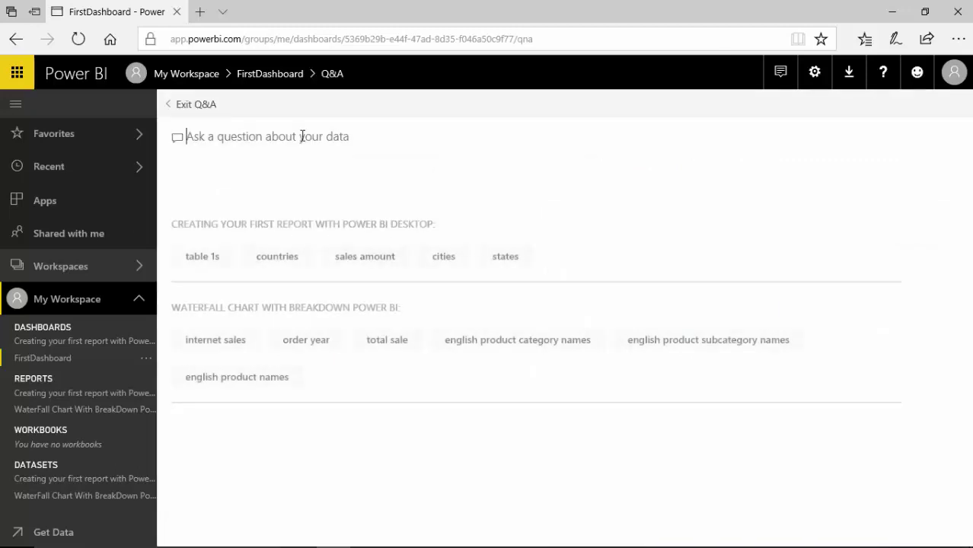
pyautogui.write('co')
pyautogui.press('BackSpace')
pyautogui.press('BackSpace')
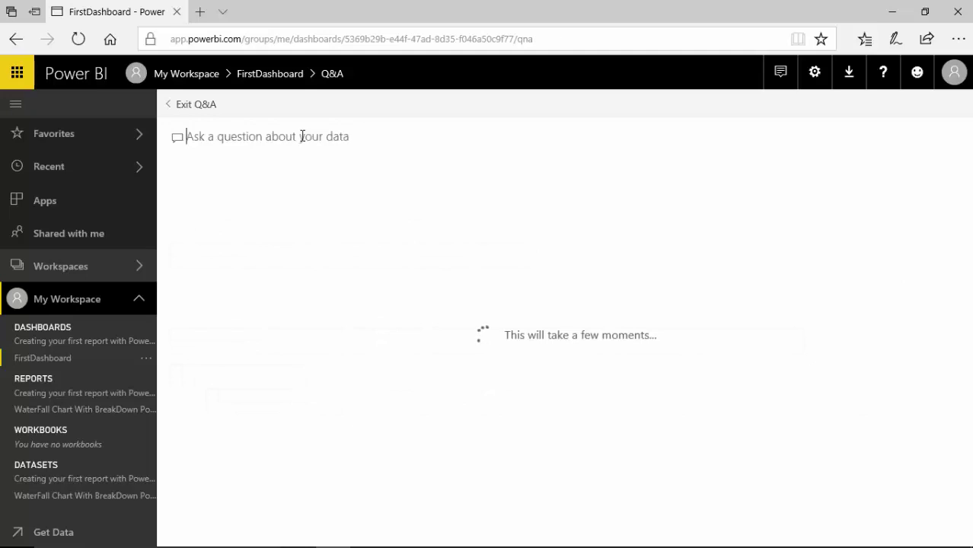
pyautogui.write('sales ')
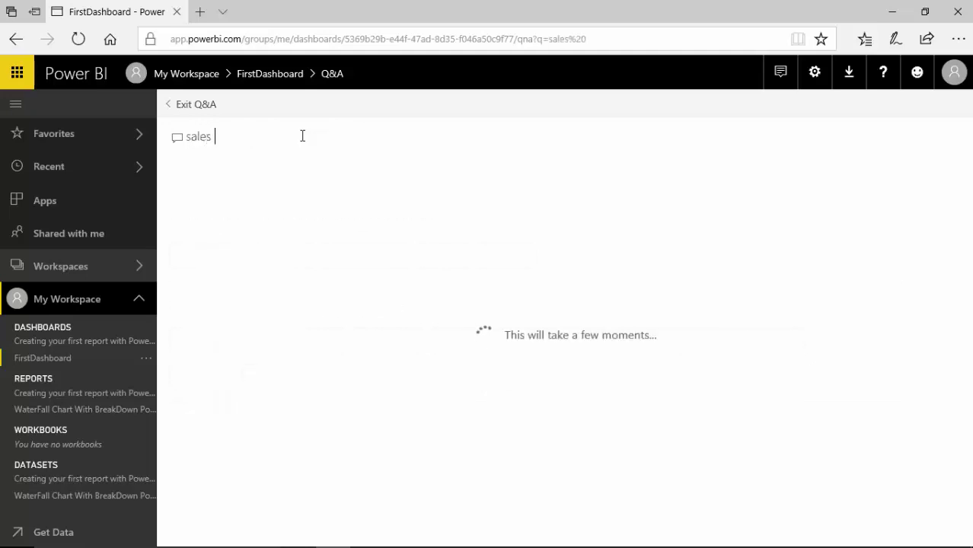
pyautogui.write('by country')
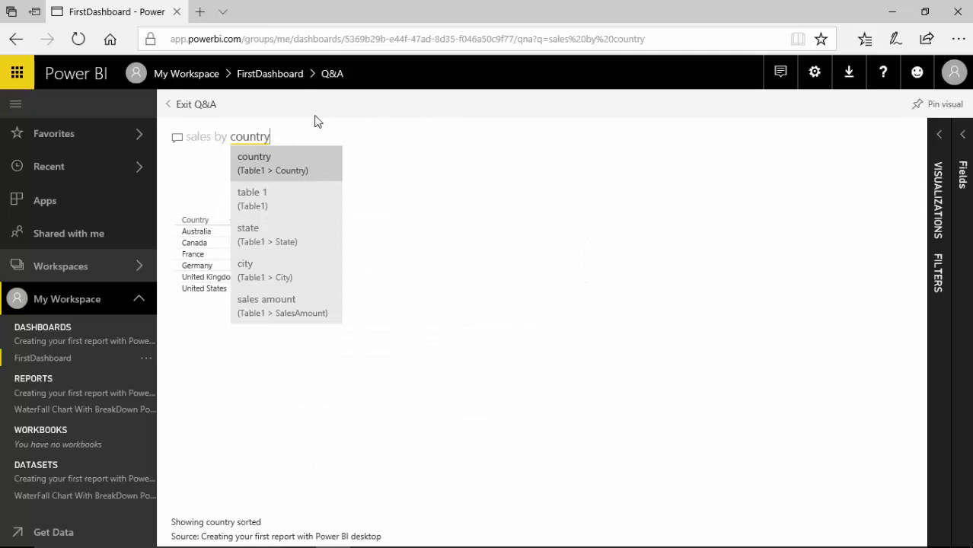
pyautogui.click(171, 111)
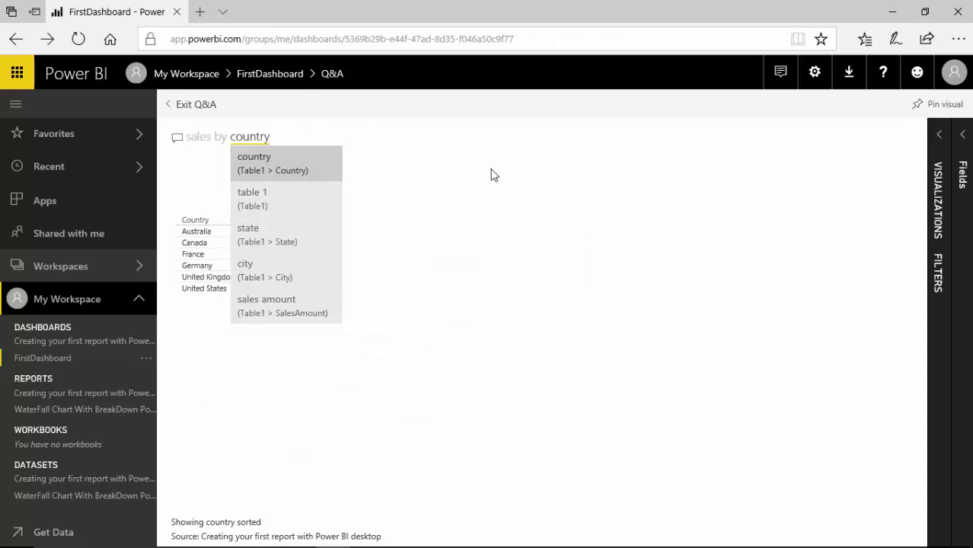
pyautogui.scroll(-5, 533, 342)
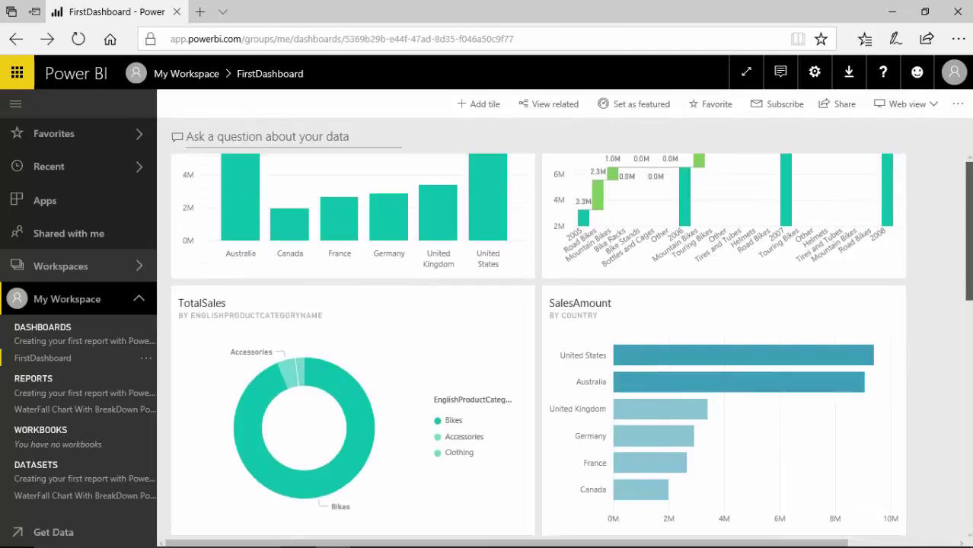
# - Open Add tile and preview the Web content form with its embed code field
pyautogui.scroll(4, 533, 343)
pyautogui.scroll(1, 968, 166)
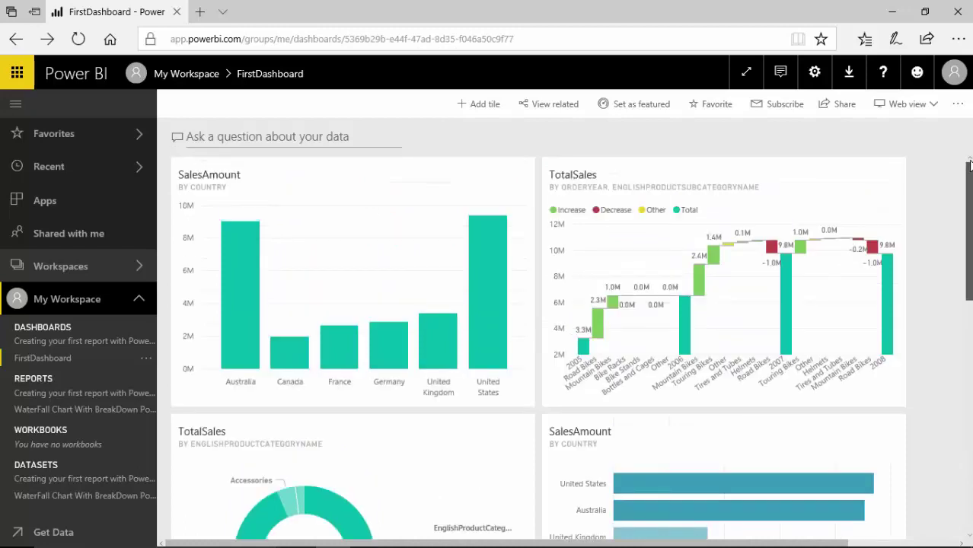
pyautogui.click(477, 107)
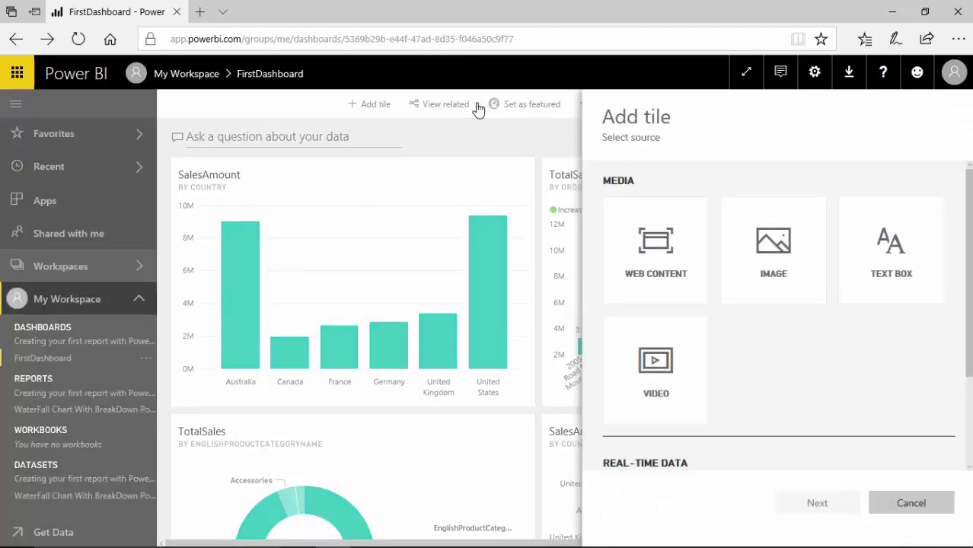
pyautogui.click(660, 242)
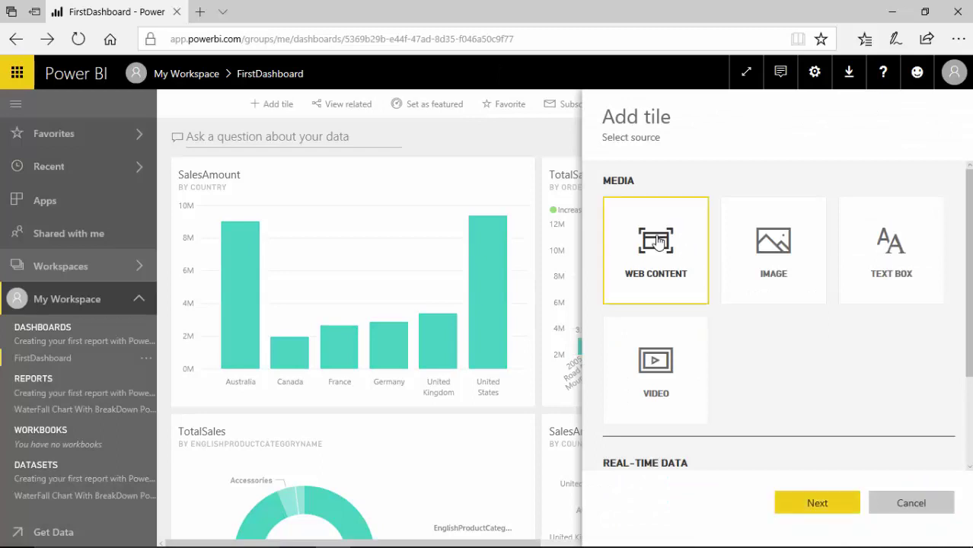
pyautogui.press('Return')
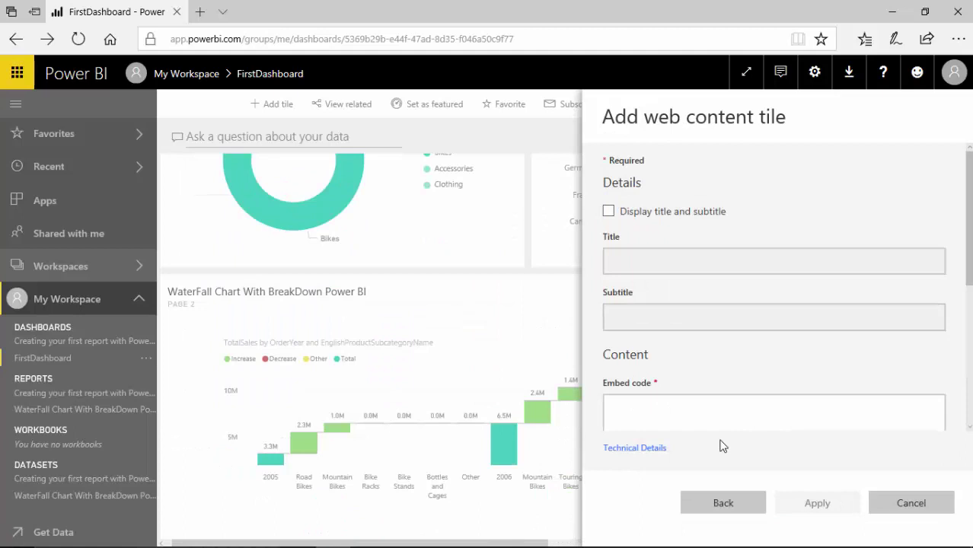
pyautogui.click(683, 416)
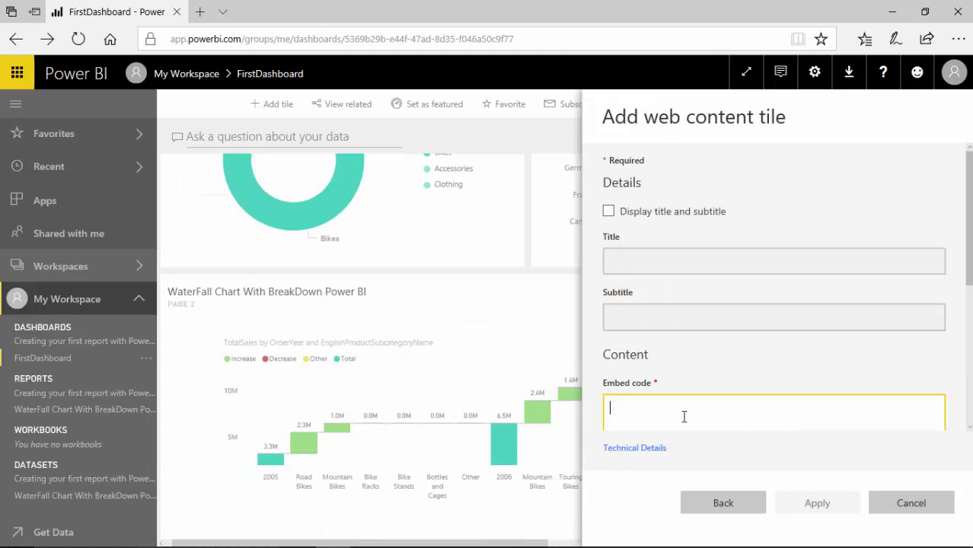
pyautogui.click(723, 503)
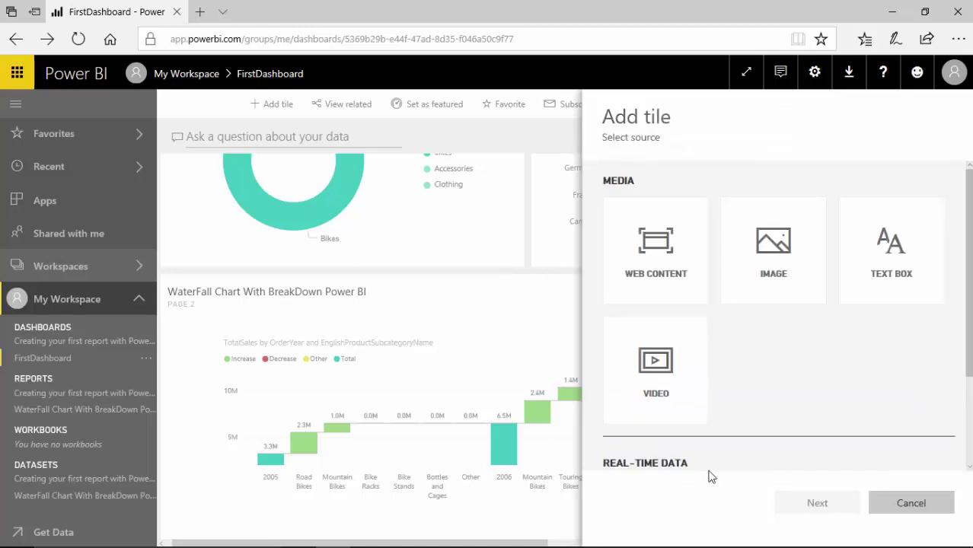
# - Preview the Image and Text box tile forms
pyautogui.click(763, 259)
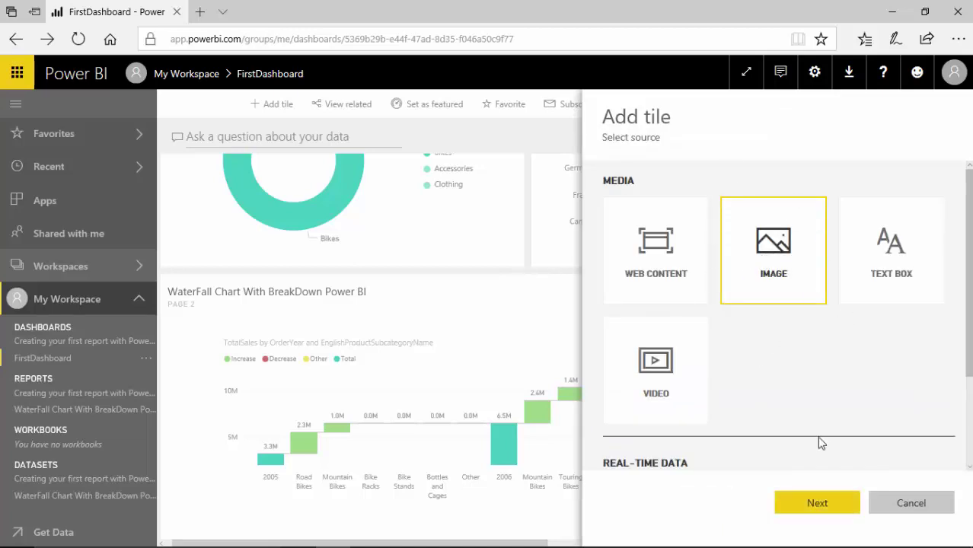
pyautogui.click(814, 504)
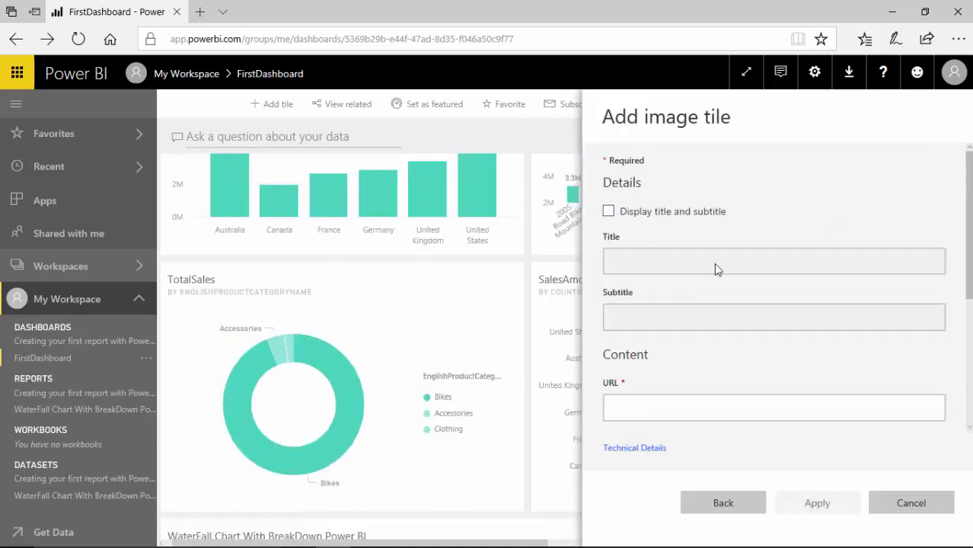
pyautogui.click(733, 508)
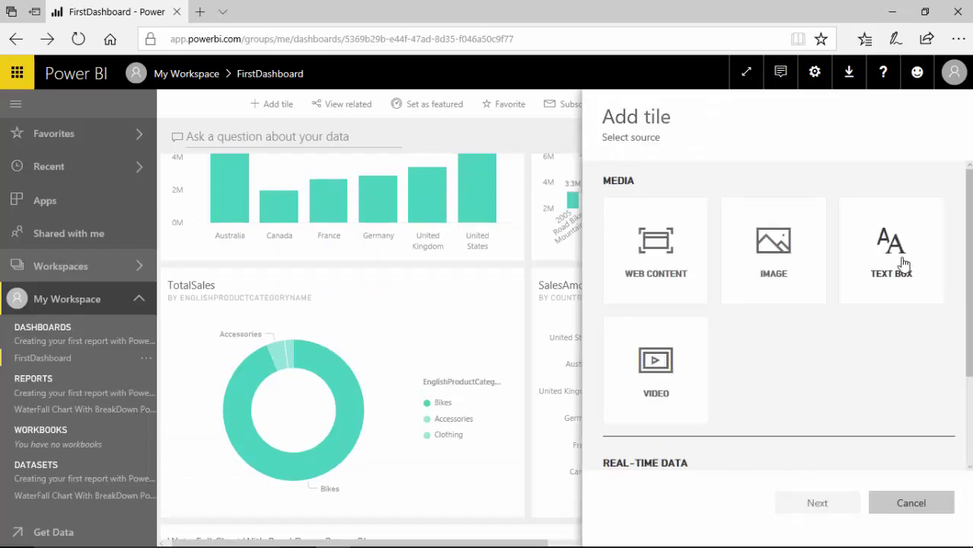
pyautogui.click(904, 270)
pyautogui.click(835, 509)
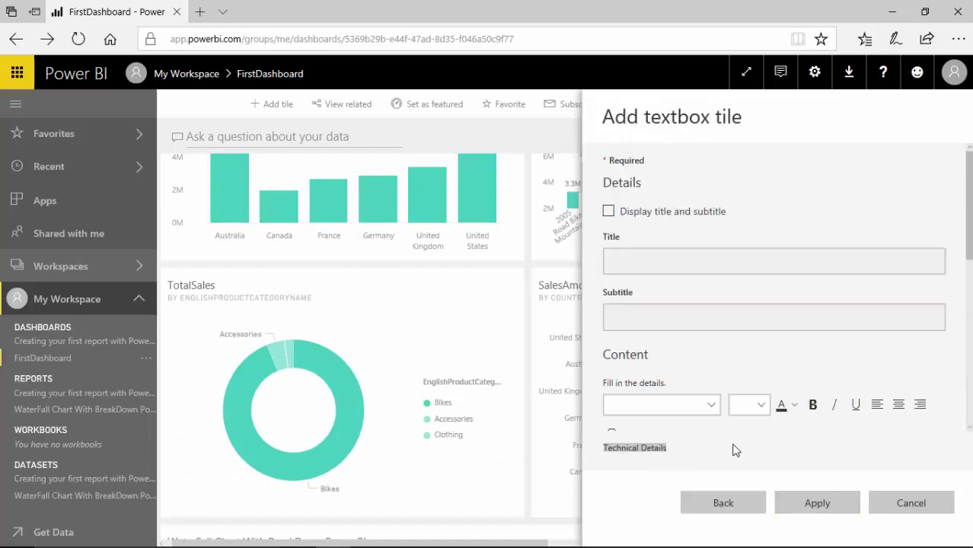
pyautogui.scroll(-5, 968, 221)
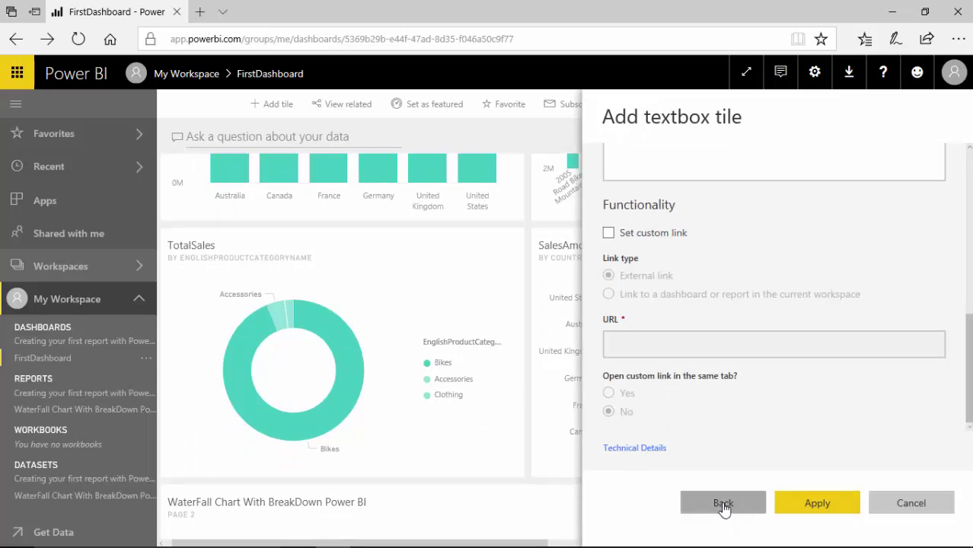
pyautogui.click(724, 514)
# - Preview the Video tile form, then scroll the sources down to custom streaming data
pyautogui.click(676, 365)
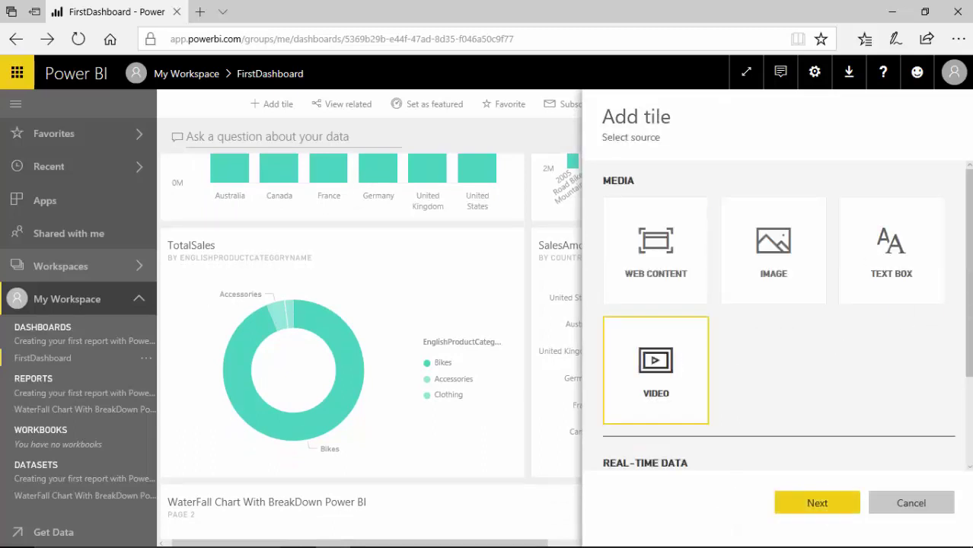
pyautogui.scroll(-2, 786, 468)
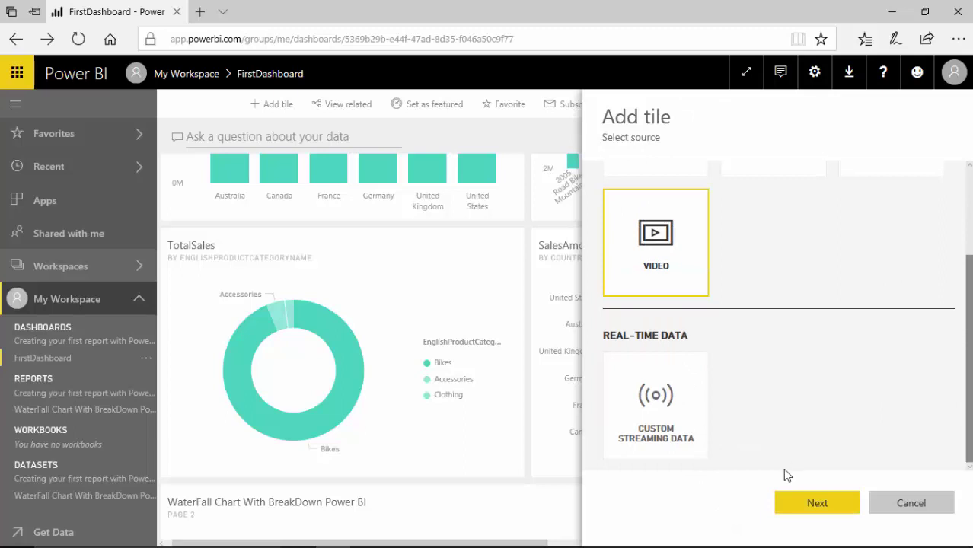
pyautogui.click(816, 502)
pyautogui.scroll(-3, 761, 342)
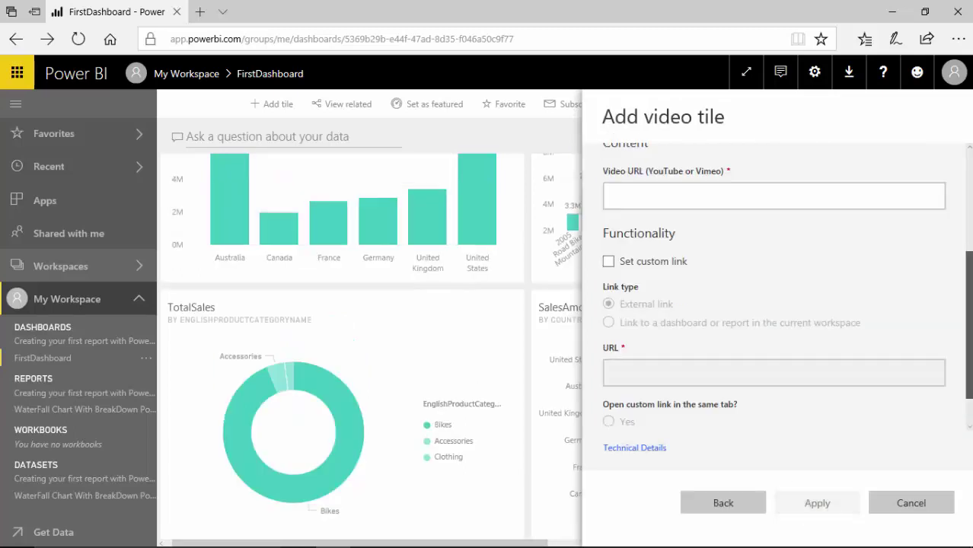
pyautogui.click(722, 503)
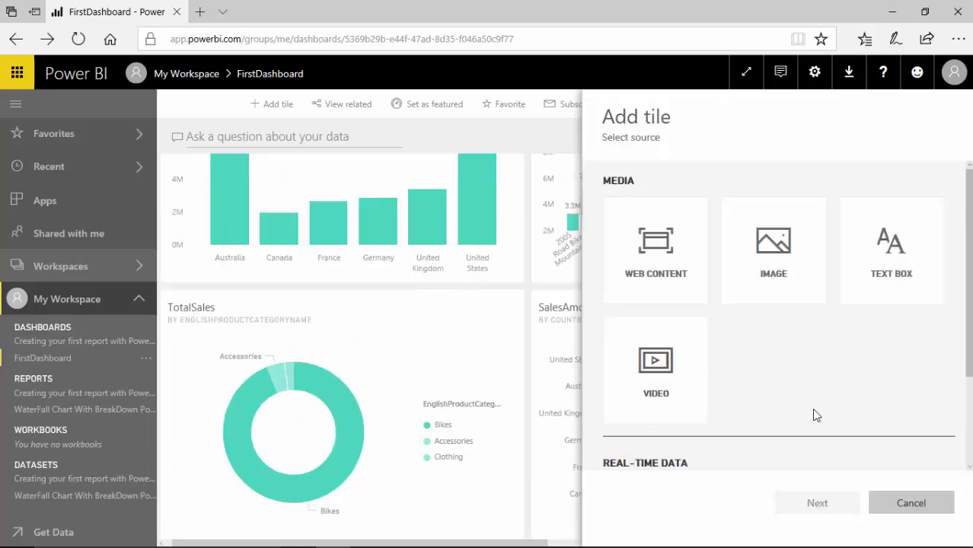
pyautogui.scroll(-2, 773, 319)
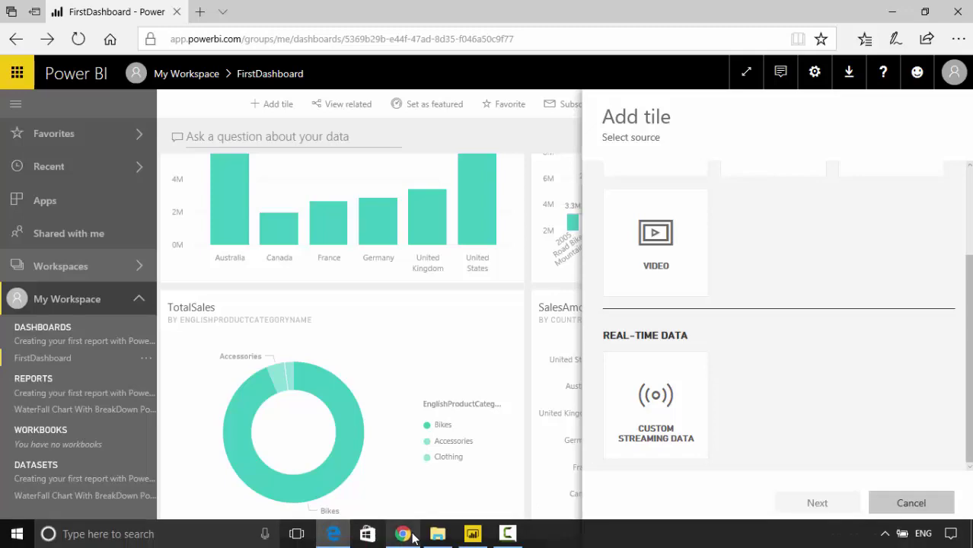
# - Read Chrome's Real-time streaming docs down to the streaming dataset matrix, then return to Power BI
pyautogui.click(403, 535)
pyautogui.hotkey('ctrl', 'shift', 'Tab')
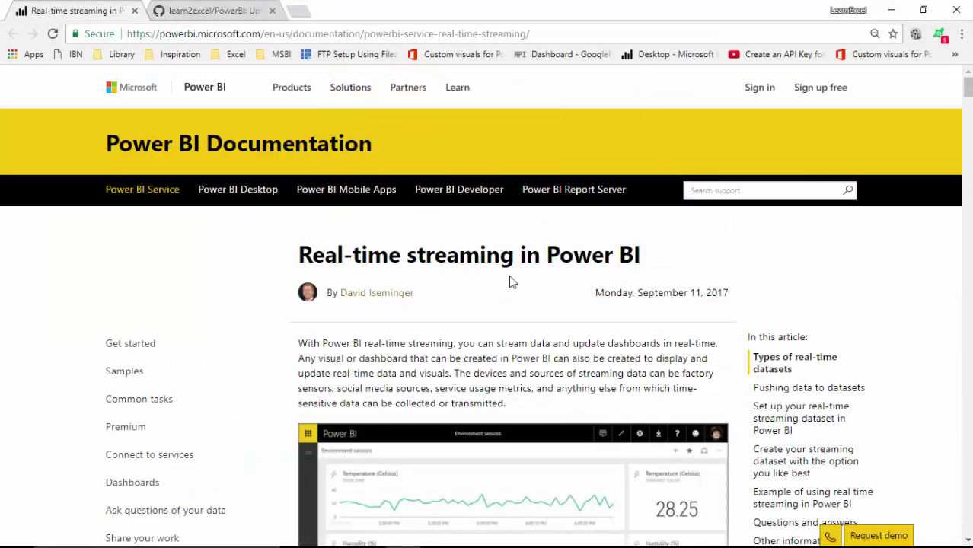
pyautogui.moveTo(312, 255); pyautogui.dragTo(657, 258)
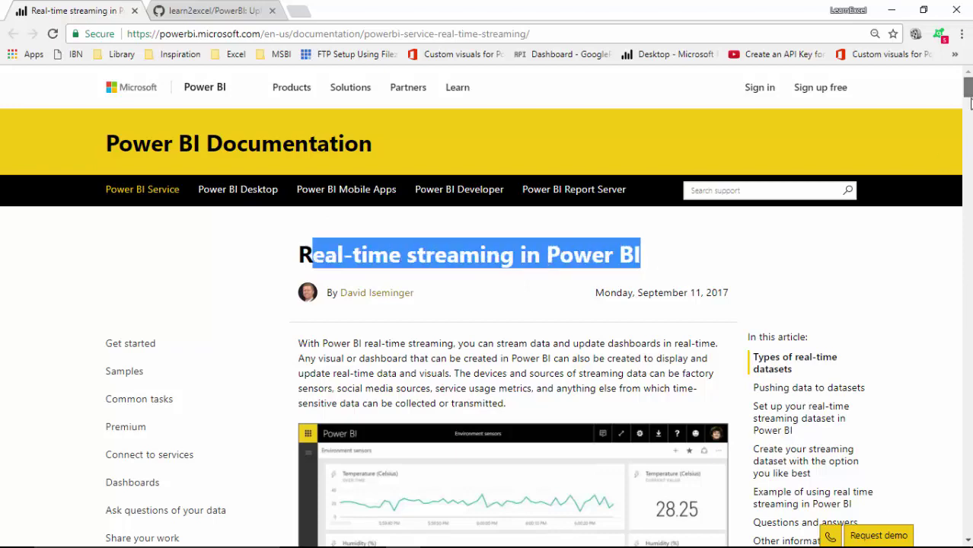
pyautogui.moveTo(969, 106); pyautogui.dragTo(968, 163)
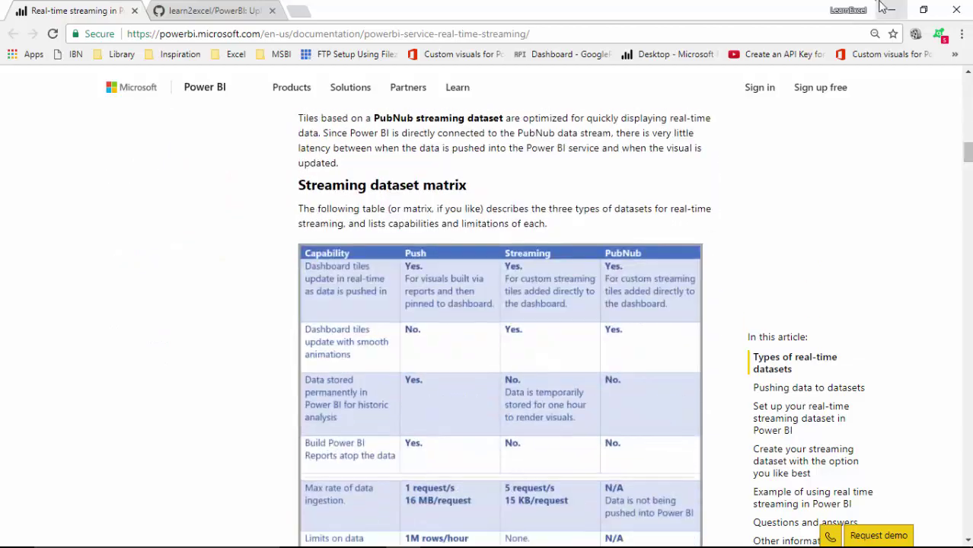
pyautogui.click(891, 10)
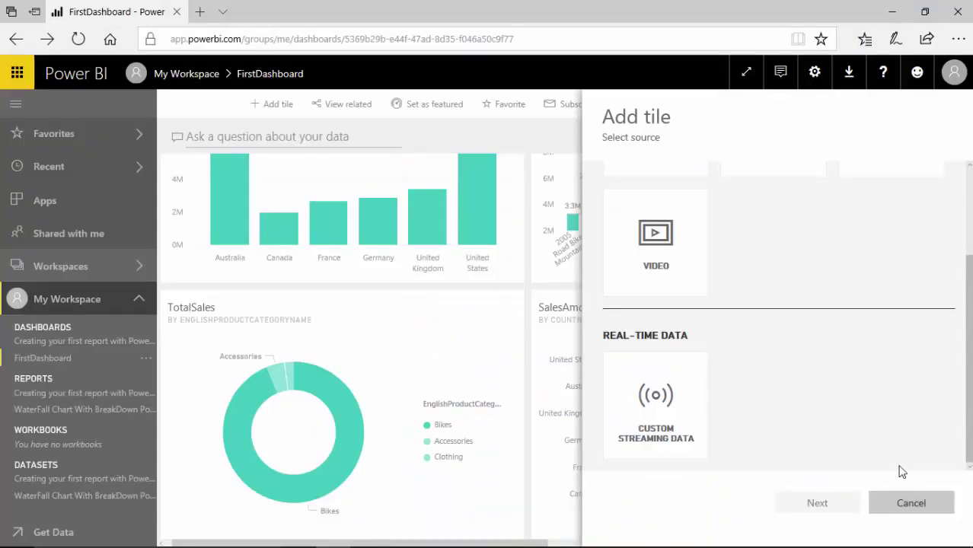
# - Close the open Add tile panel and start a new Web content tile instead
pyautogui.click(899, 504)
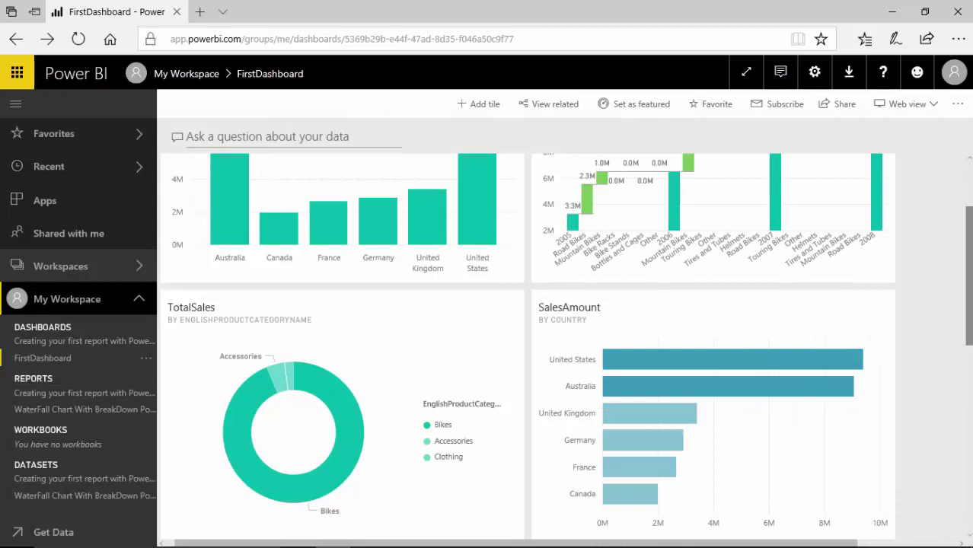
pyautogui.moveTo(969, 258); pyautogui.dragTo(968, 213)
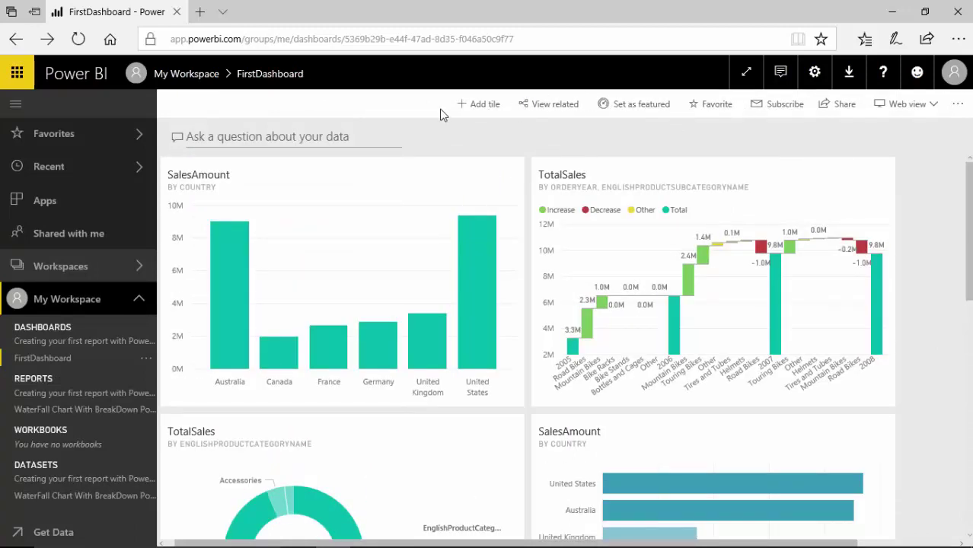
pyautogui.click(478, 104)
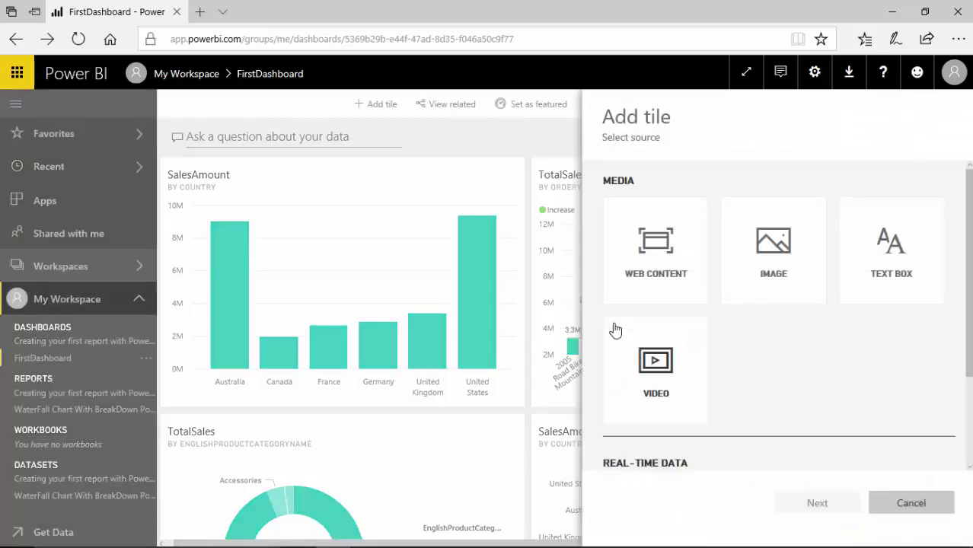
pyautogui.click(654, 262)
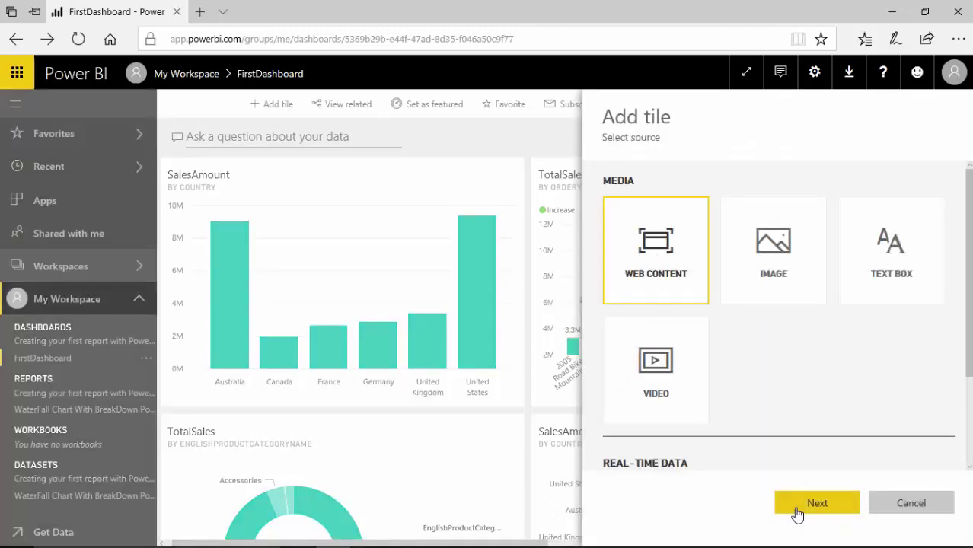
# - Focus the web content tile's Embed code field, then cancel without adding the tile
pyautogui.scroll(-5, 861, 321)
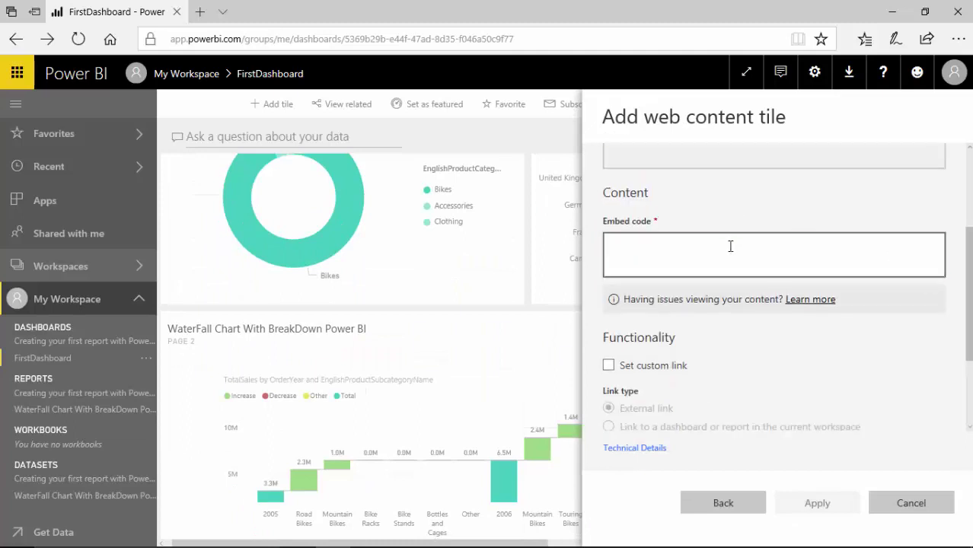
pyautogui.click(730, 246)
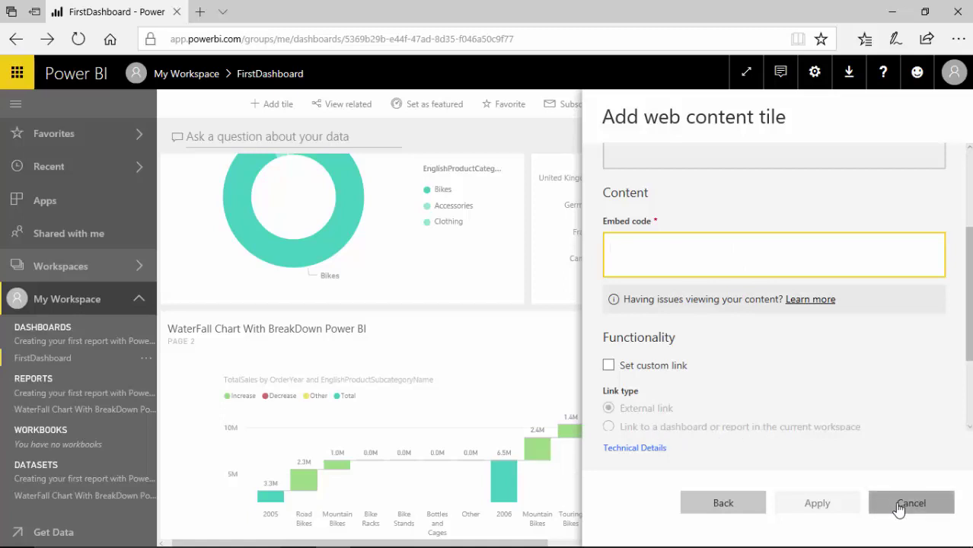
pyautogui.moveTo(969, 347); pyautogui.dragTo(969, 263)
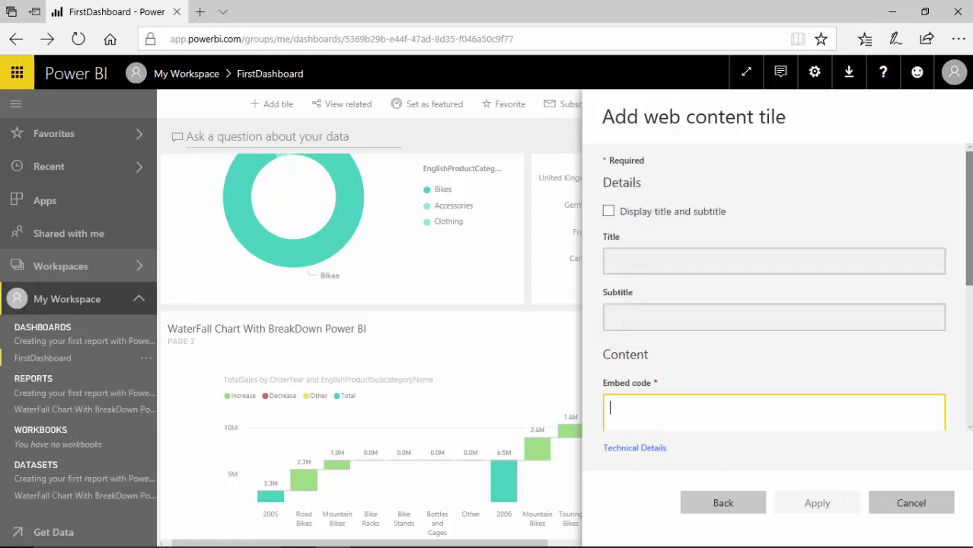
pyautogui.click(910, 505)
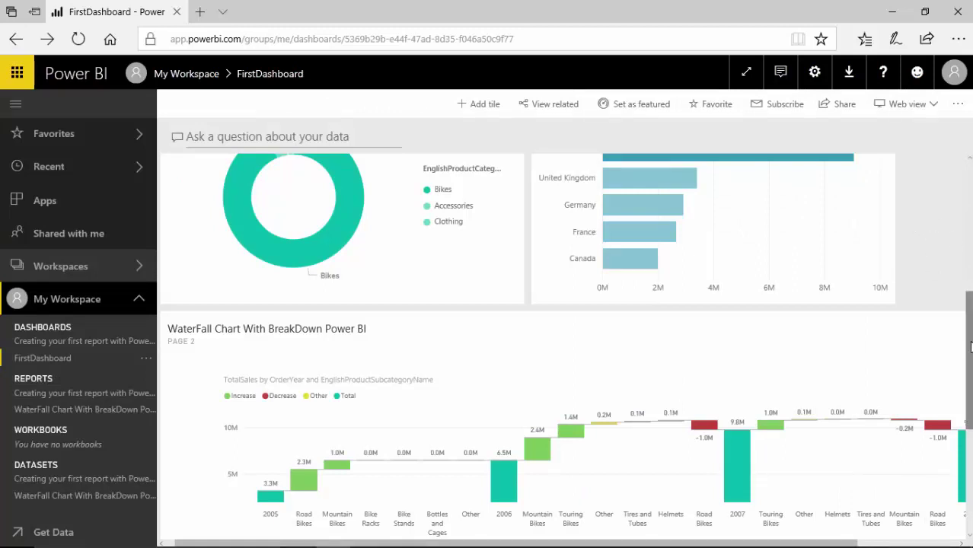
pyautogui.moveTo(969, 343); pyautogui.dragTo(969, 213)
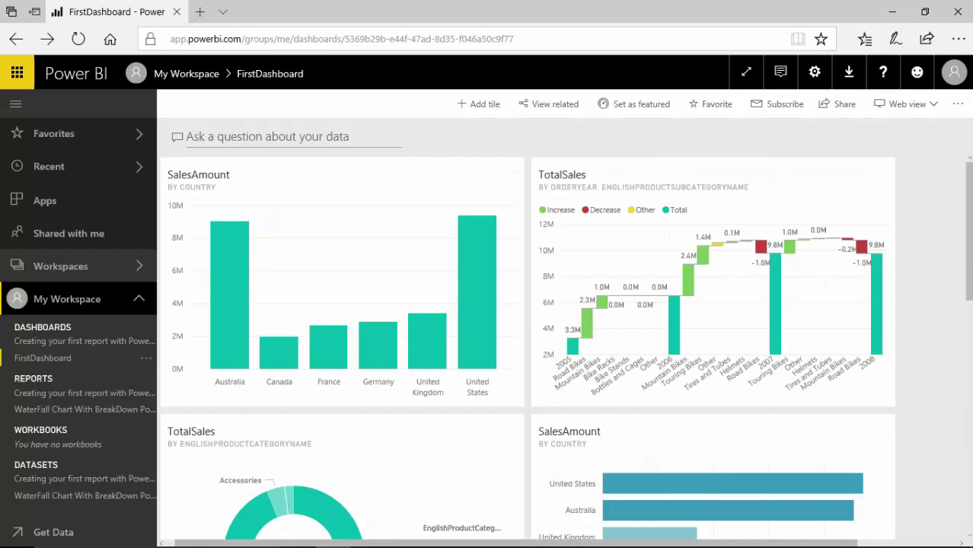